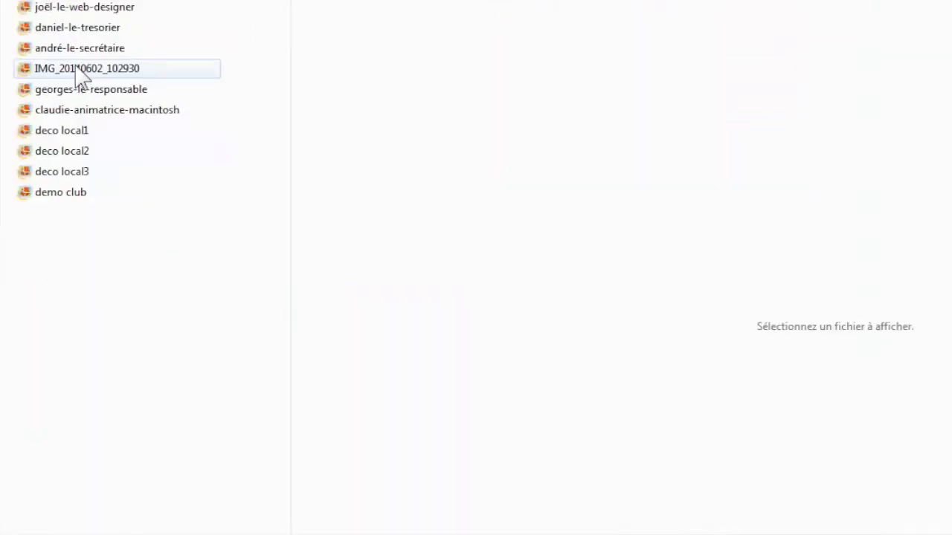
Step: Select the IMG_20140602_102930 photo in the Ordimer folder and view its file type, dimensions and size information
{"action": "left_click", "coordinate": [78, 68]}
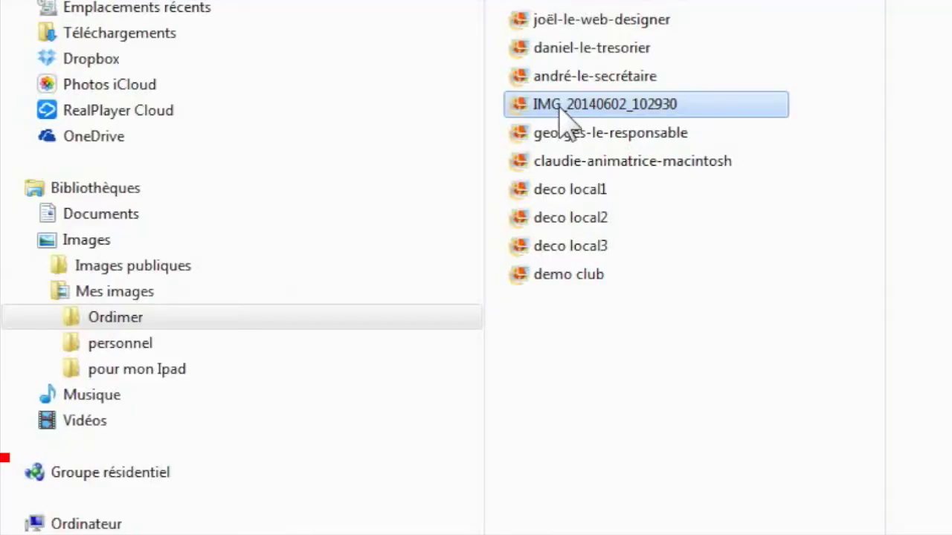
{"action": "mouse_move", "coordinate": [564, 113]}
{"action": "mouse_move", "coordinate": [522, 104]}
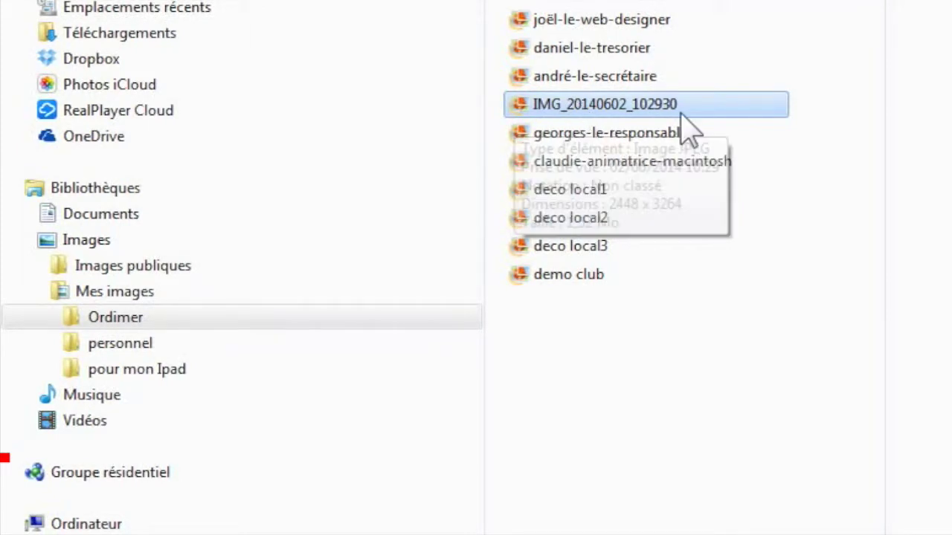
{"action": "mouse_move", "coordinate": [697, 119]}
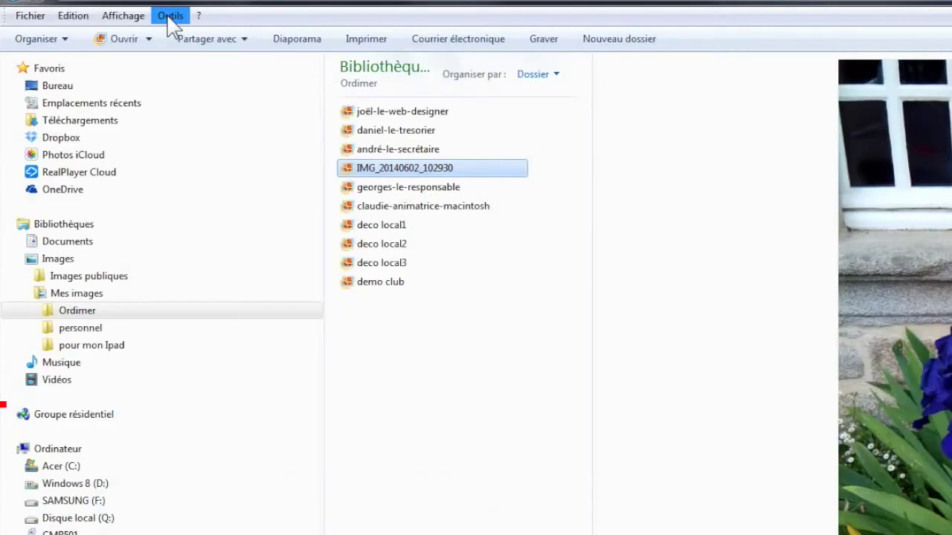
Step: Turn off the folder option "Masquer les extensions des fichiers dont le type est connu" and apply it
{"action": "left_click", "coordinate": [101, 35]}
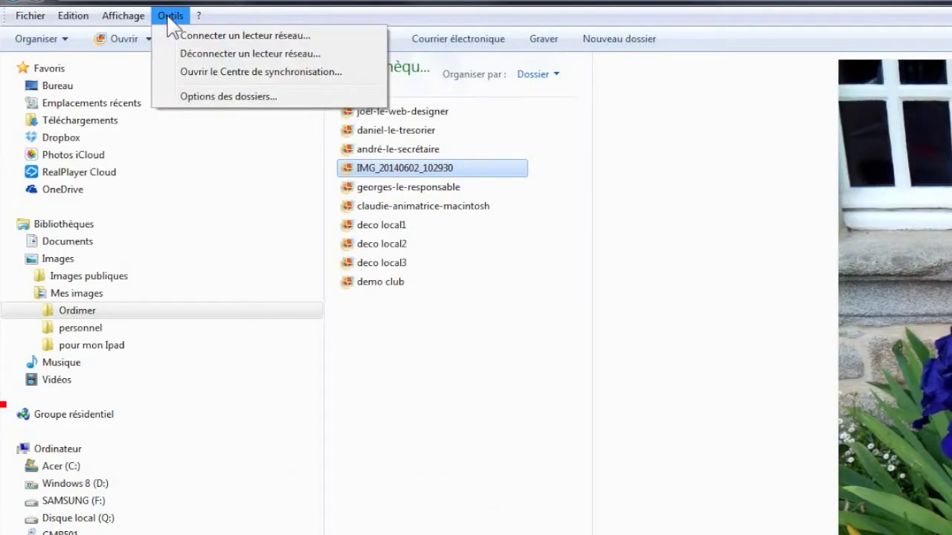
{"action": "left_click", "coordinate": [191, 97]}
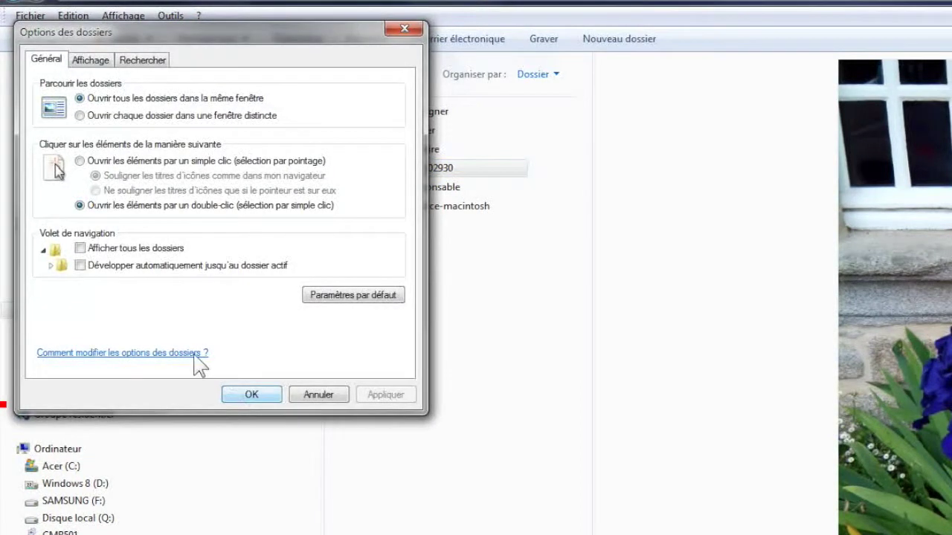
{"action": "left_click", "coordinate": [91, 61]}
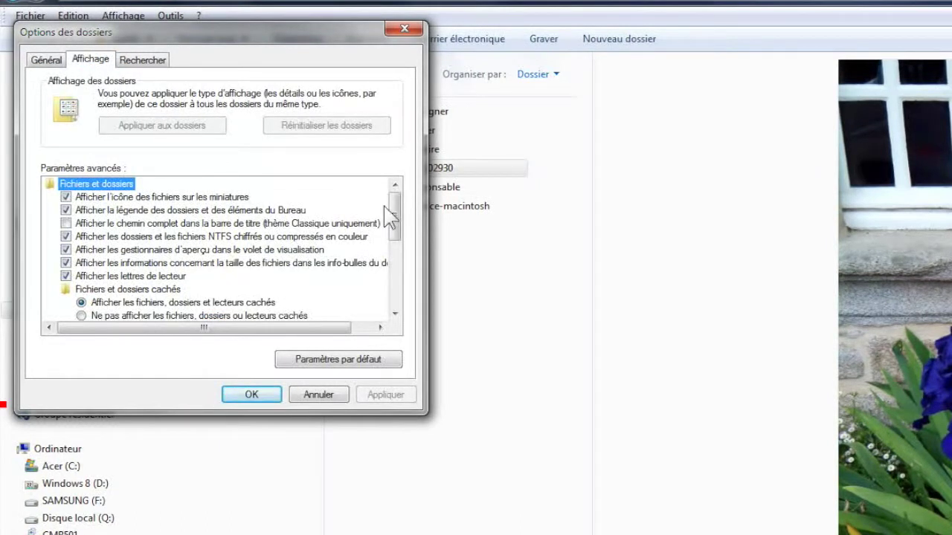
{"action": "left_click_drag", "start_coordinate": [394, 223], "coordinate": [394, 262]}
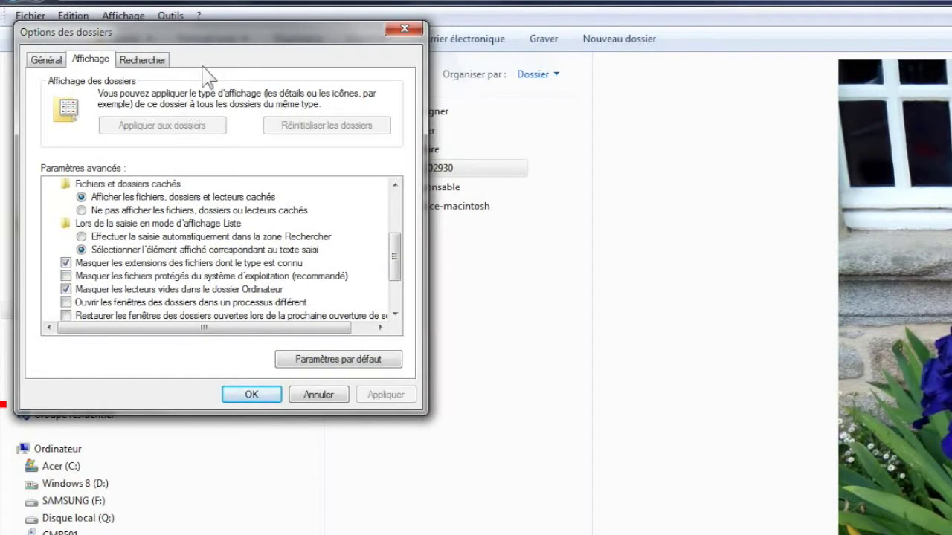
{"action": "left_click_drag", "start_coordinate": [196, 37], "coordinate": [233, 293]}
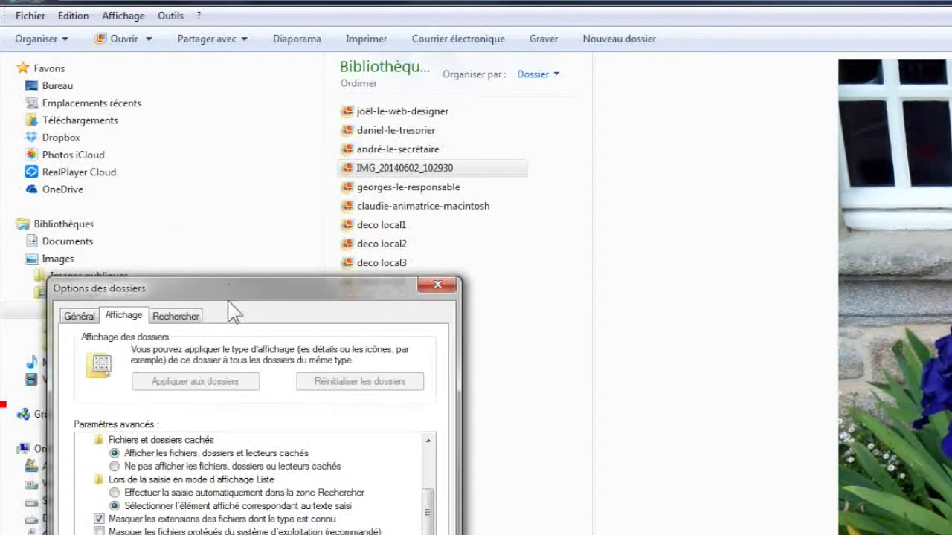
{"action": "left_click", "coordinate": [99, 518]}
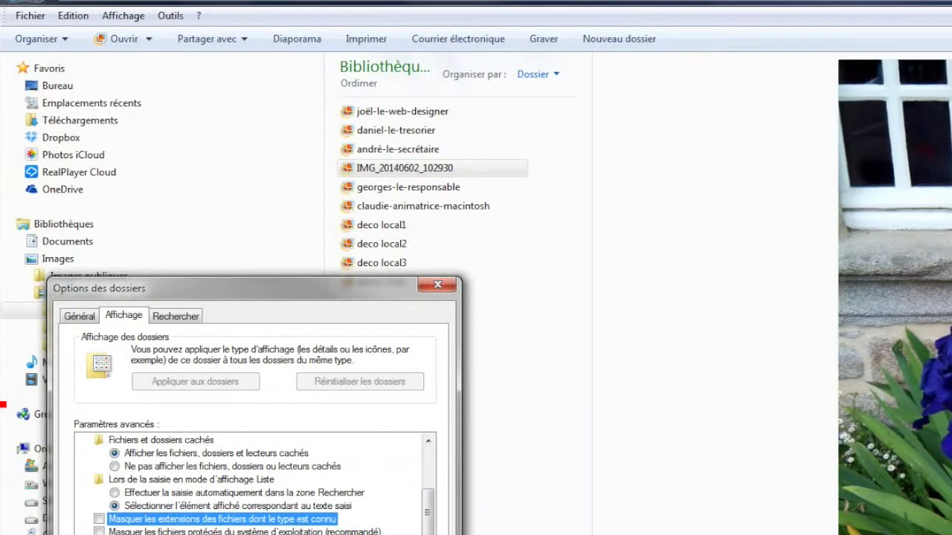
{"action": "left_click", "coordinate": [418, 534]}
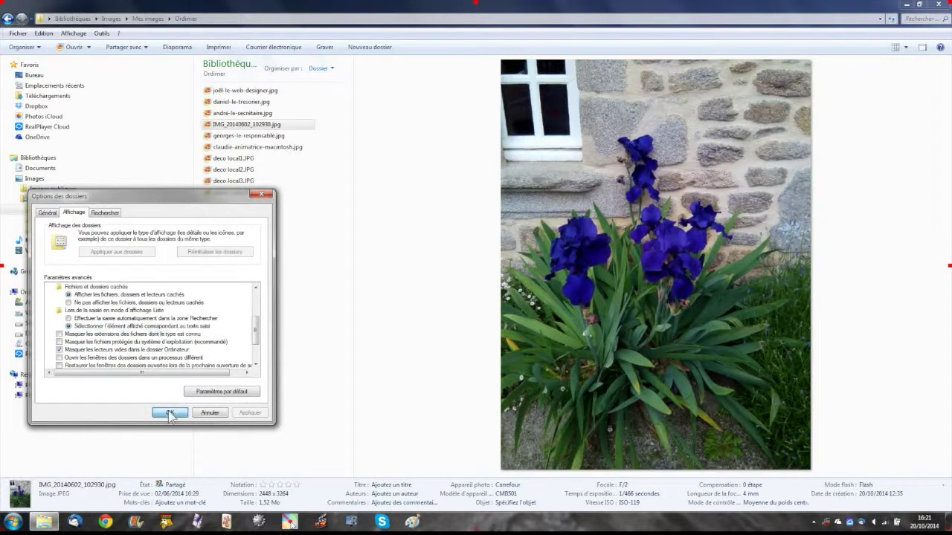
{"action": "left_click", "coordinate": [285, 534]}
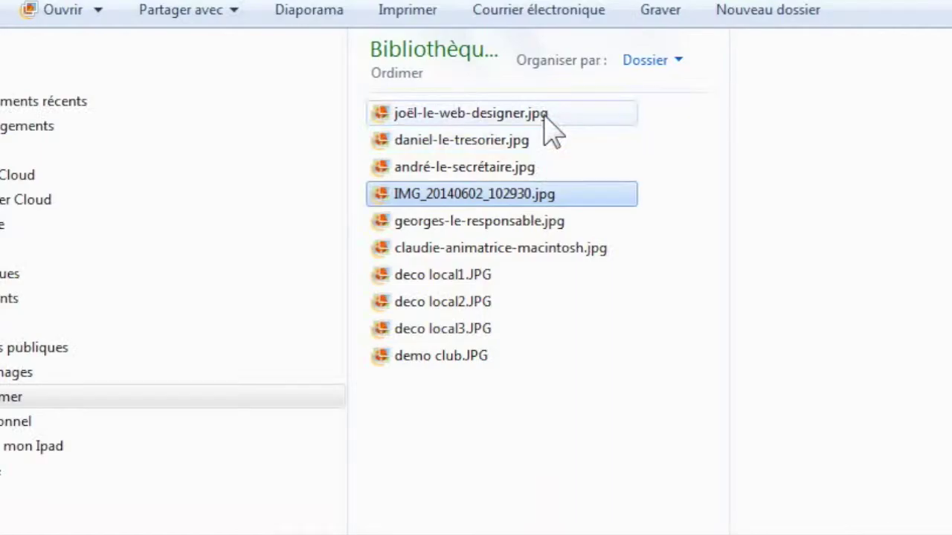
Step: Check the file extensions in the Ordimer folder and browse the Mes Fichiers folder inside Mes documents
{"action": "mouse_move", "coordinate": [270, 99]}
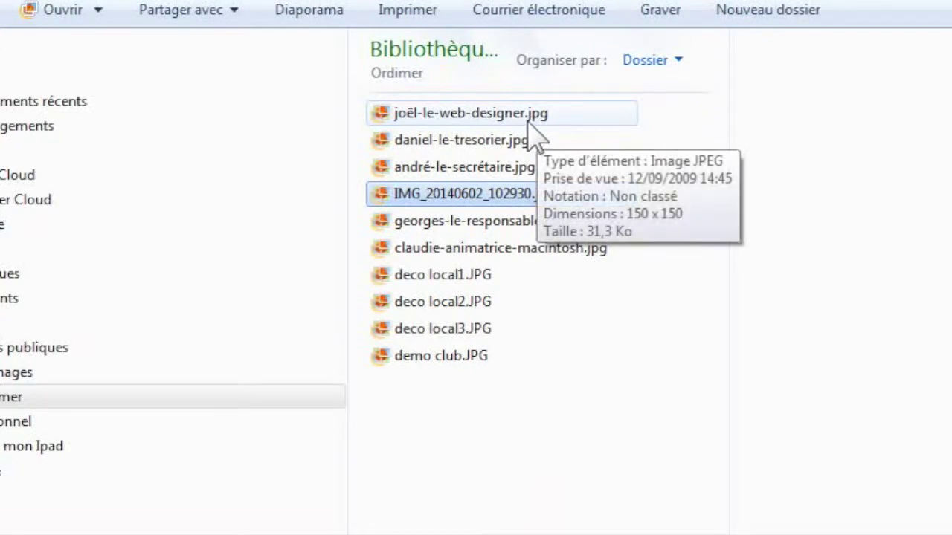
{"action": "mouse_move", "coordinate": [543, 200]}
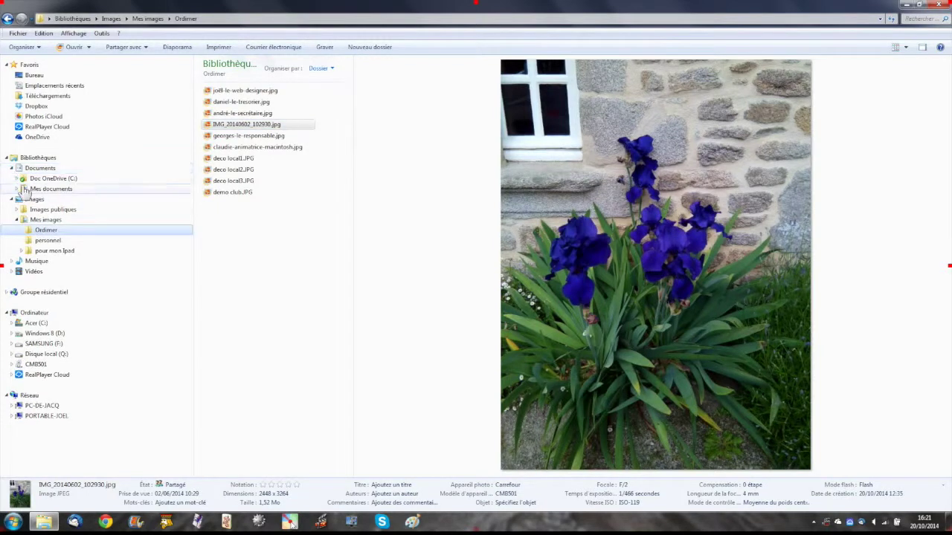
{"action": "left_click", "coordinate": [17, 189]}
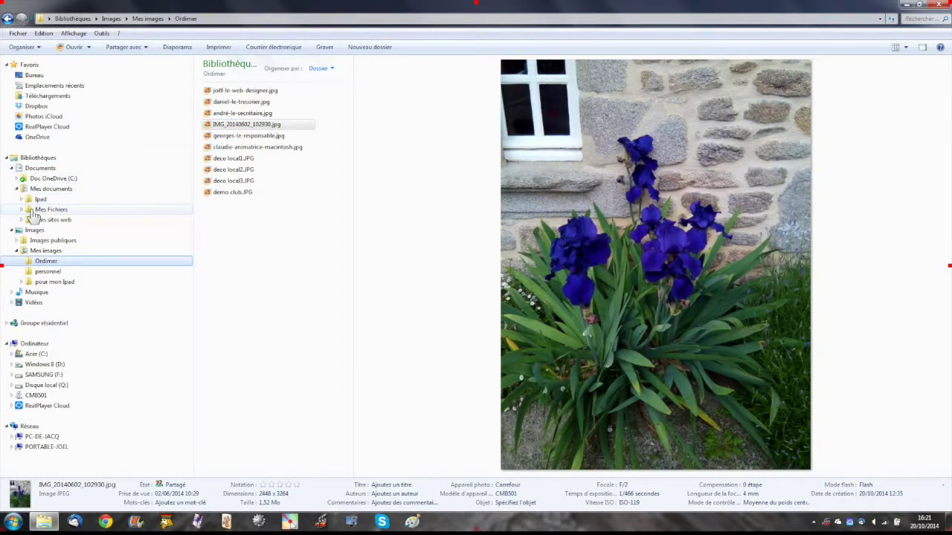
{"action": "left_click", "coordinate": [21, 209]}
{"action": "left_click", "coordinate": [49, 219]}
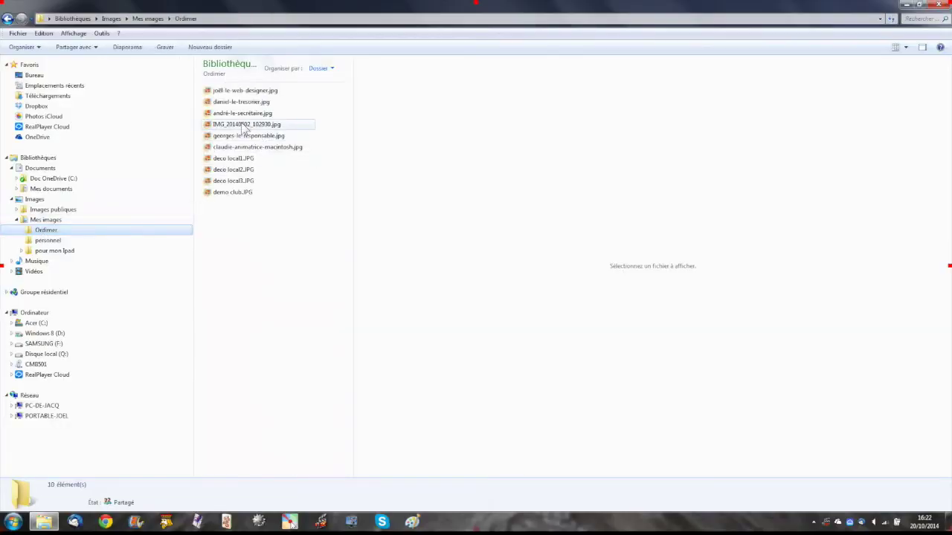
Step: Examine the properties of IMG_20140602_102930.jpg in the Ordimer folder
{"action": "left_click", "coordinate": [251, 125]}
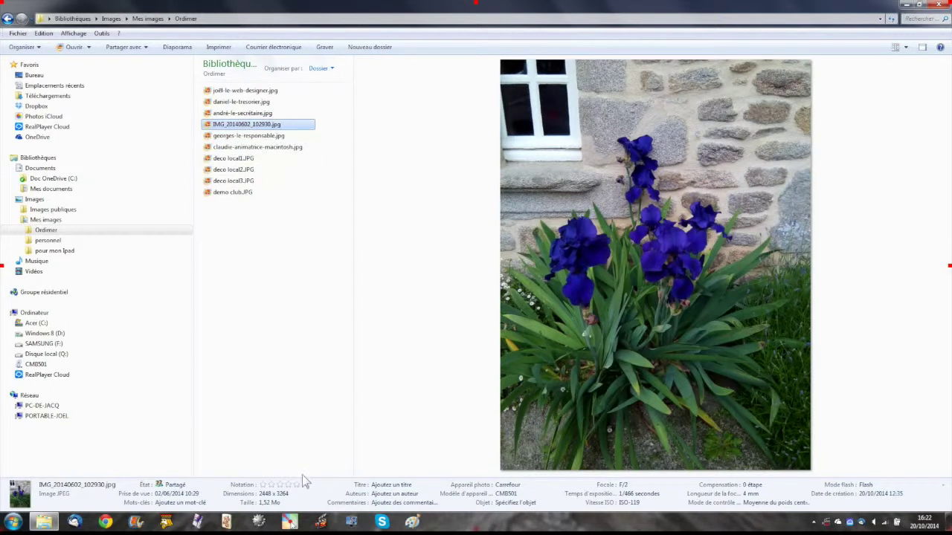
{"action": "left_click", "coordinate": [324, 476]}
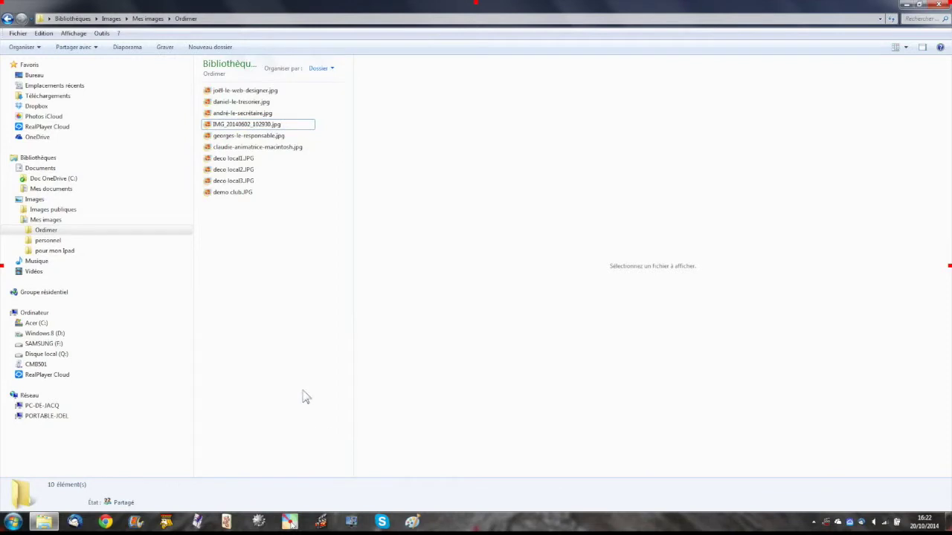
{"action": "key", "text": "space"}
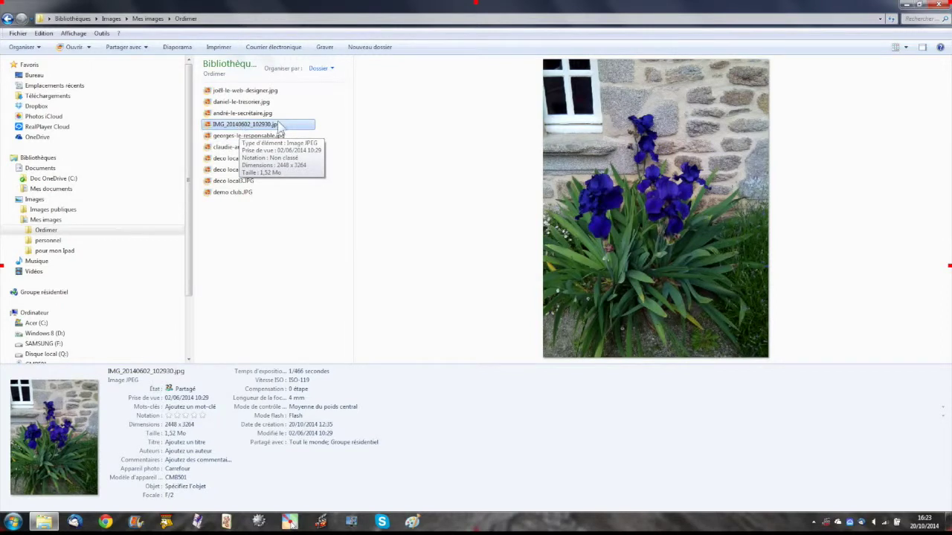
Step: Close the file browser window and start Paint
{"action": "left_click", "coordinate": [935, 6]}
{"action": "left_click", "coordinate": [936, 6]}
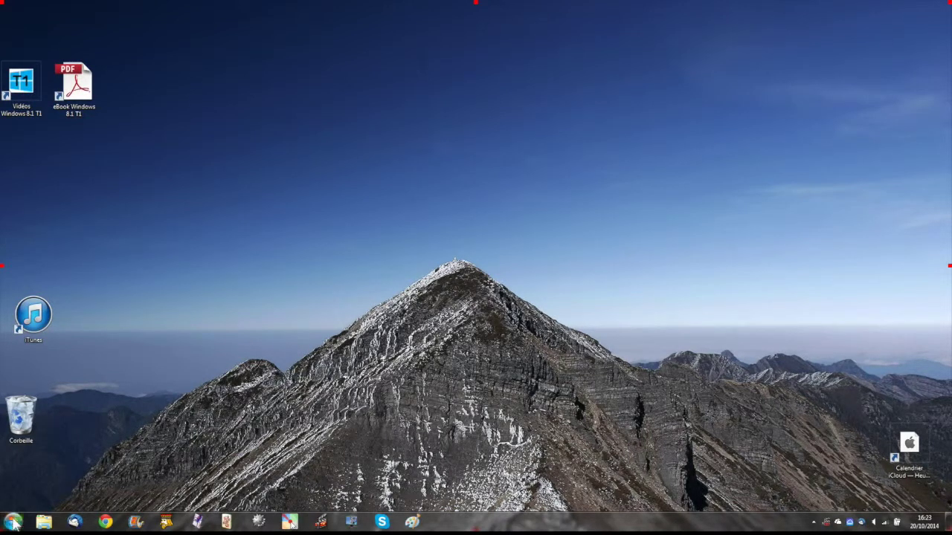
{"action": "left_click", "coordinate": [412, 523]}
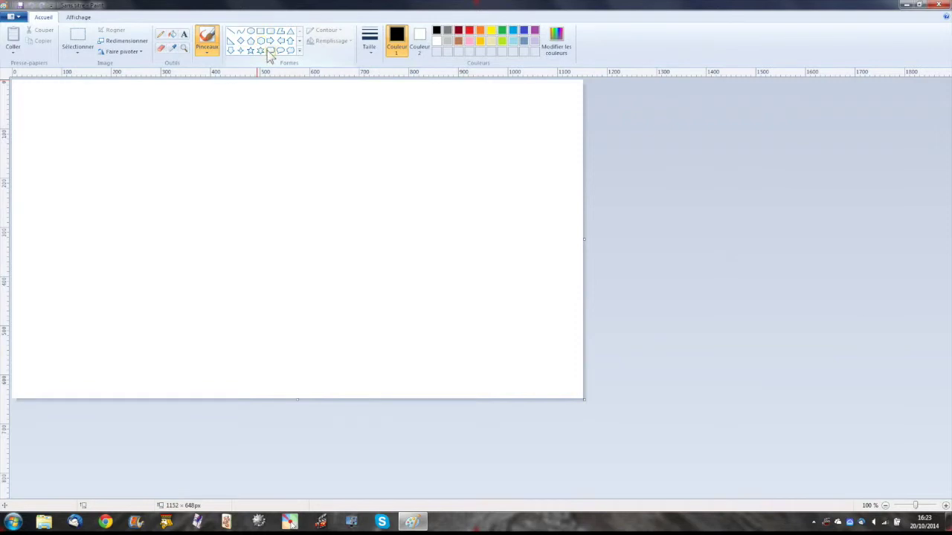
Step: Draw a light grey ellipse about 822 × 378 px in the middle of the canvas and fill it with the same grey
{"action": "left_click", "coordinate": [252, 33]}
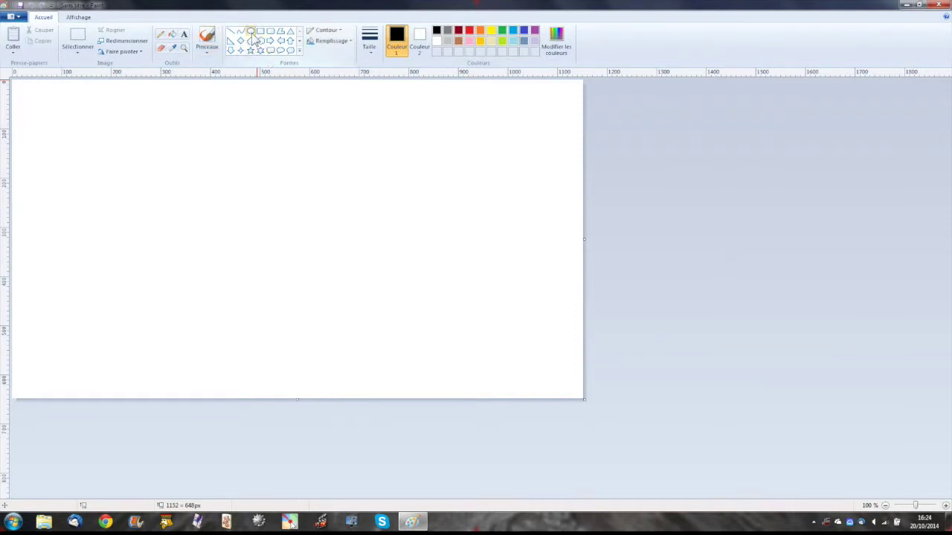
{"action": "left_click_drag", "start_coordinate": [103, 132], "coordinate": [510, 318]}
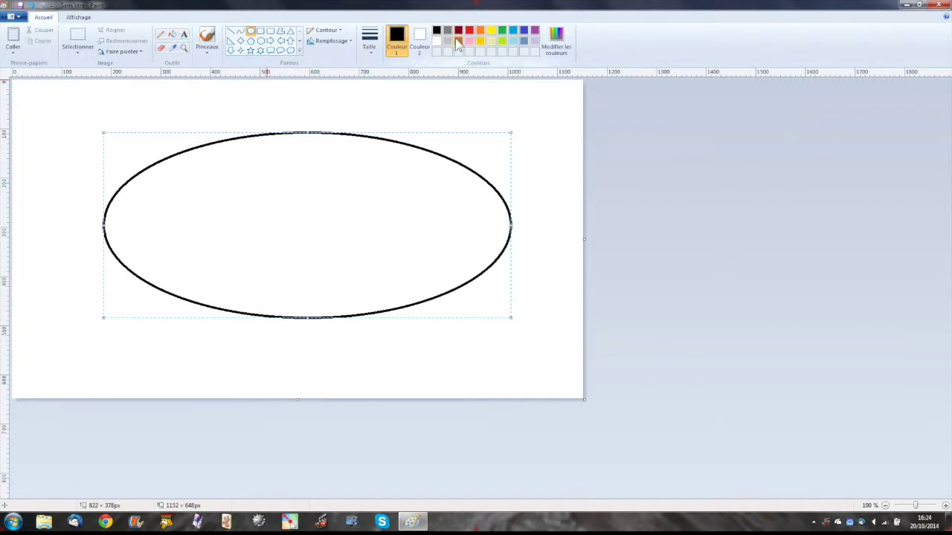
{"action": "left_click", "coordinate": [448, 41]}
{"action": "left_click", "coordinate": [172, 35]}
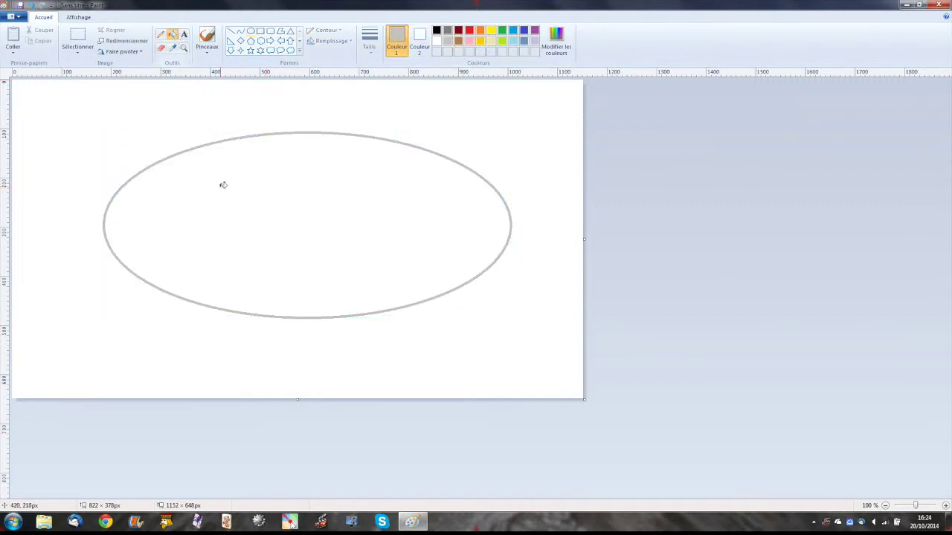
{"action": "left_click", "coordinate": [222, 183]}
Step: Draw a red right-pointing arrow about 418 × 118 px inside the grey ellipse and fill it with red
{"action": "left_click", "coordinate": [270, 41]}
{"action": "mouse_move", "coordinate": [169, 190]}
{"action": "left_mouse_down"}
{"action": "mouse_move", "coordinate": [278, 246]}
{"action": "mouse_move", "coordinate": [303, 219]}
{"action": "mouse_move", "coordinate": [376, 219]}
{"action": "left_mouse_up"}
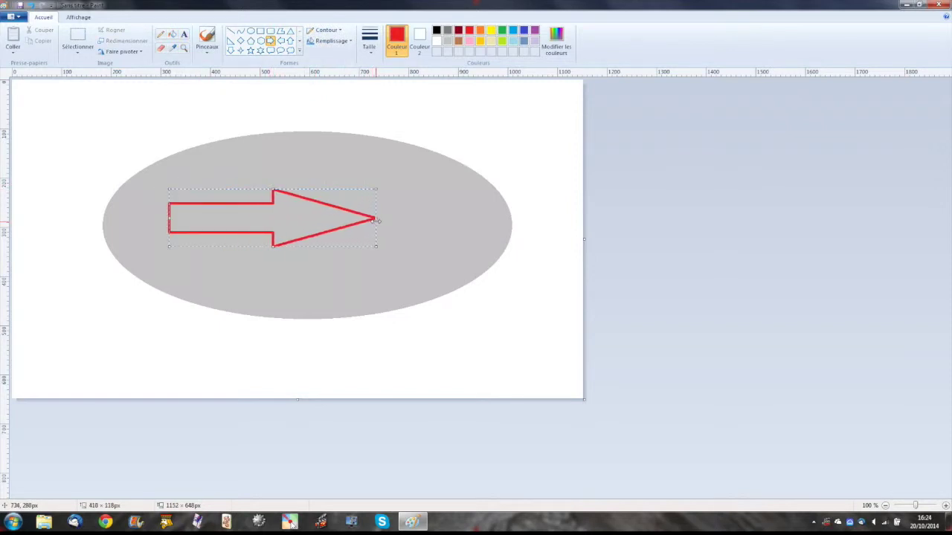
{"action": "left_click", "coordinate": [172, 35]}
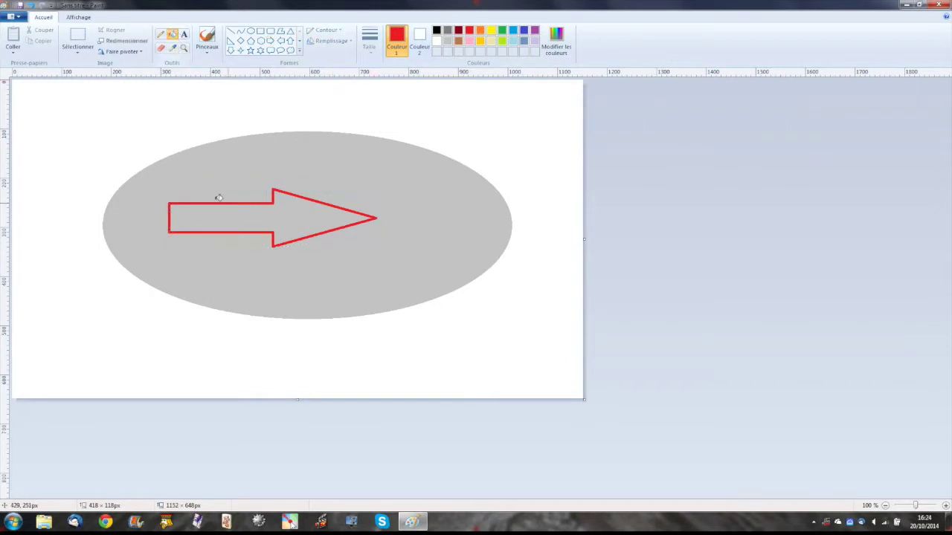
{"action": "left_click", "coordinate": [279, 214]}
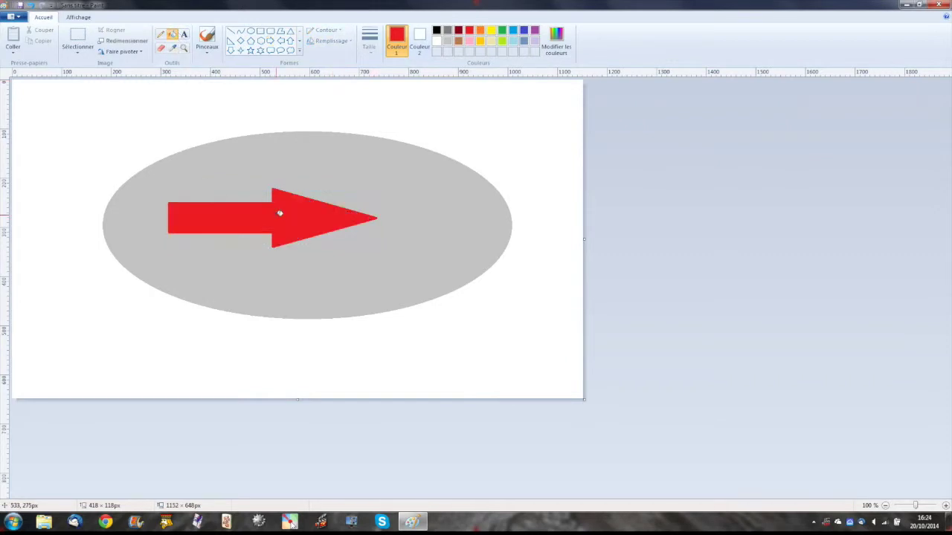
Step: Draw a turquoise-blue six-pointed star about 156 × 183 px beyond the arrow's tip, and fill the star and the canvas background with that blue
{"action": "left_click", "coordinate": [512, 31]}
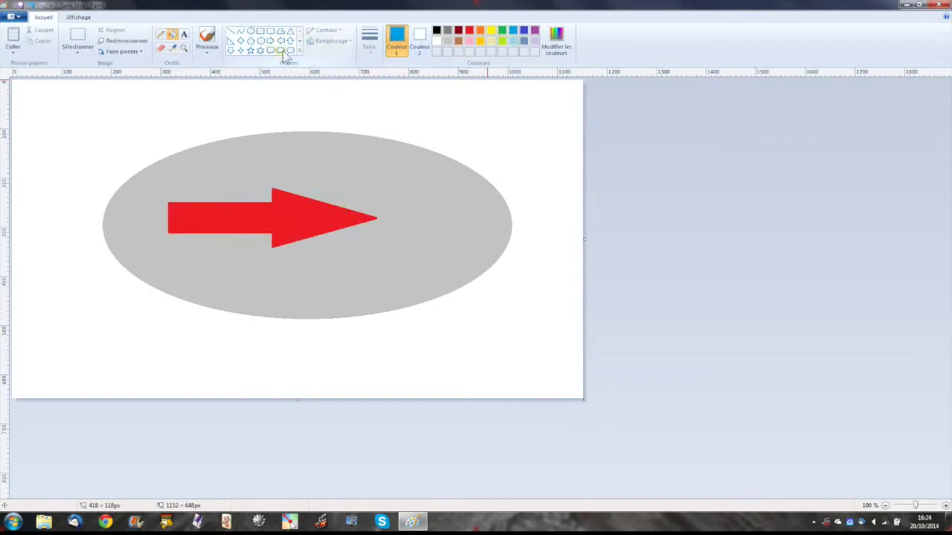
{"action": "left_click", "coordinate": [261, 50]}
{"action": "left_click_drag", "start_coordinate": [395, 176], "coordinate": [472, 265]}
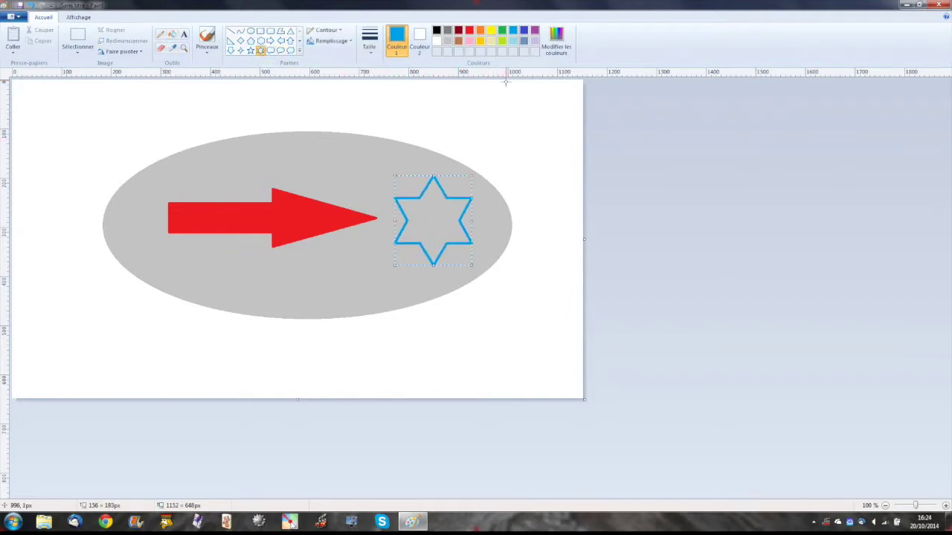
{"action": "left_click", "coordinate": [173, 34]}
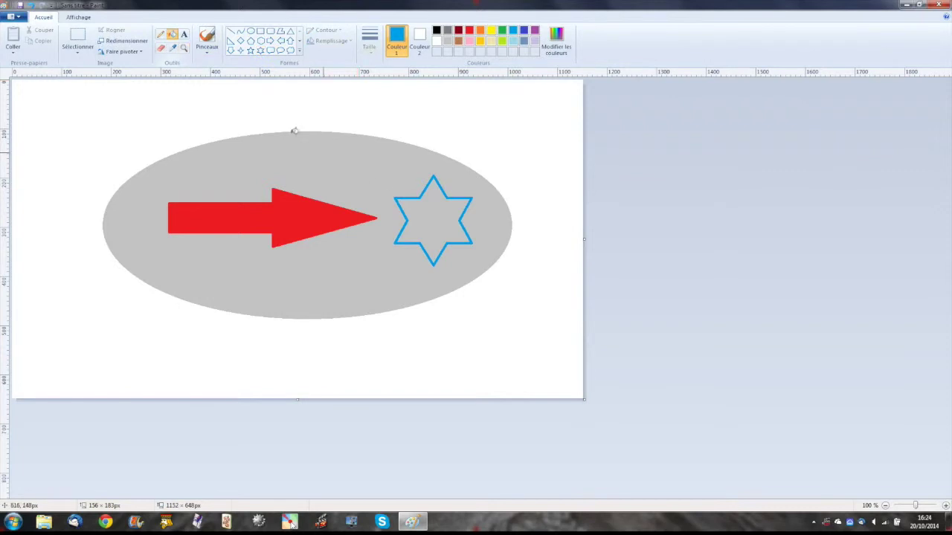
{"action": "left_click", "coordinate": [439, 221]}
{"action": "left_click", "coordinate": [417, 134]}
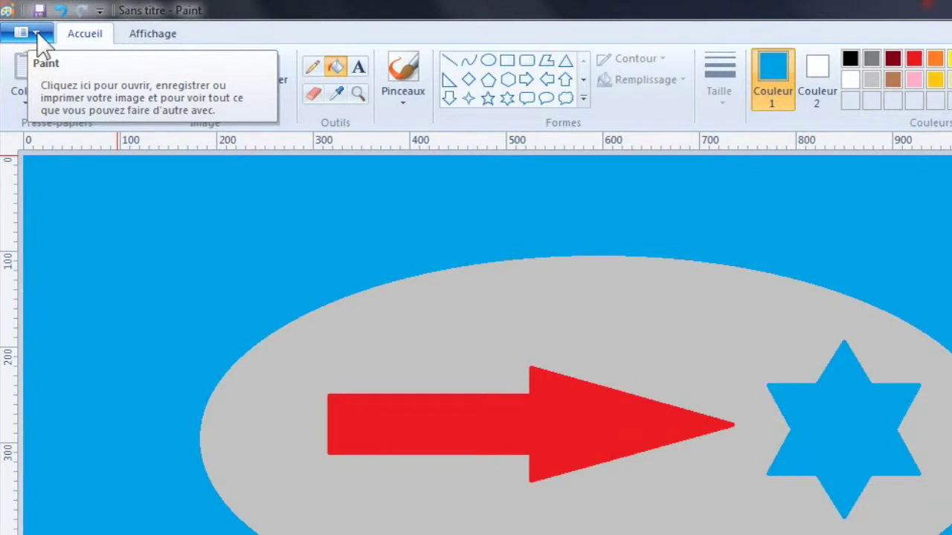
Step: Start saving the drawing as a JPEG image and choose the Ordimer folder in Mes images as its destination
{"action": "left_click", "coordinate": [37, 34]}
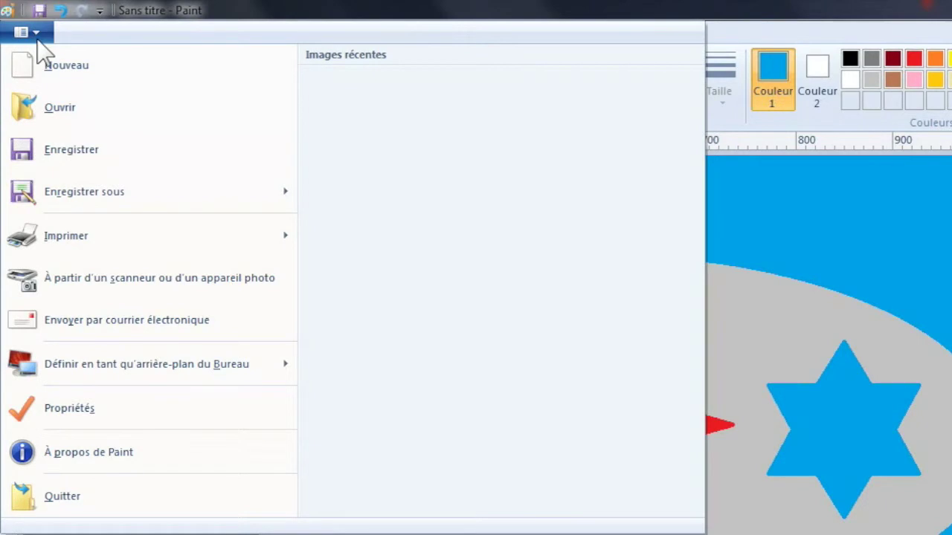
{"action": "mouse_move", "coordinate": [64, 193]}
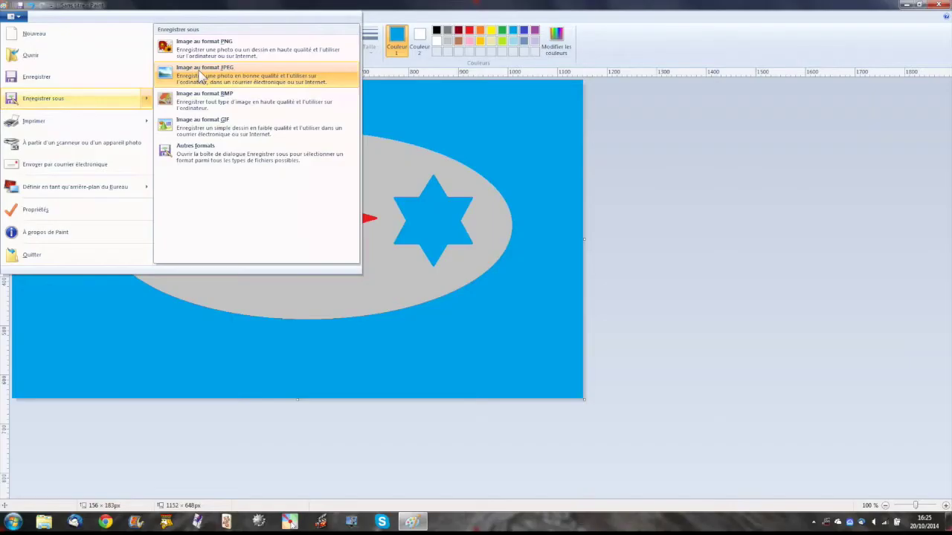
{"action": "left_click", "coordinate": [392, 147]}
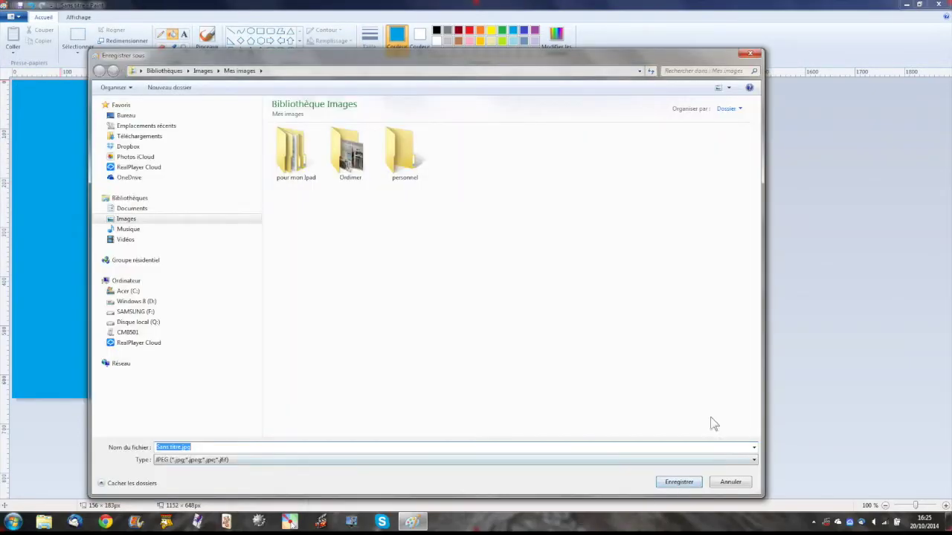
{"action": "left_click", "coordinate": [103, 219]}
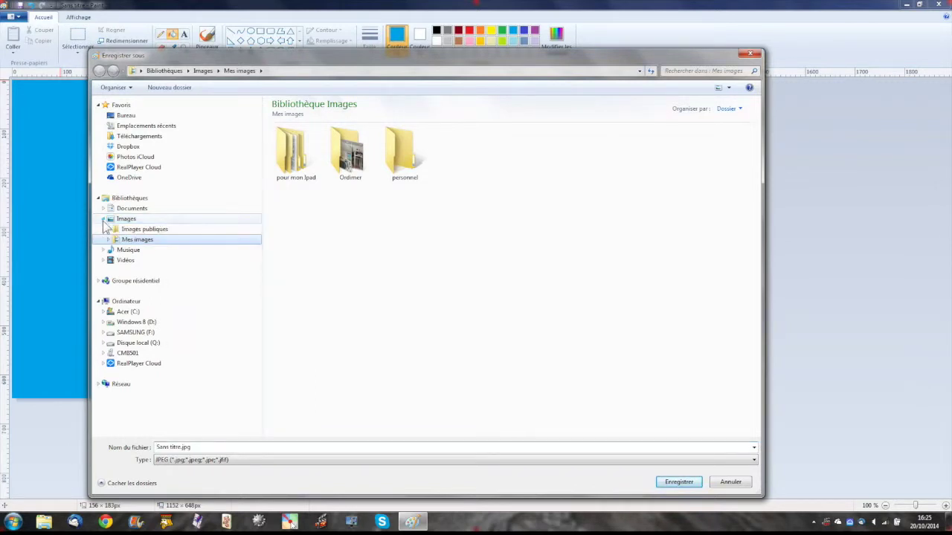
{"action": "left_click", "coordinate": [109, 240]}
{"action": "left_click", "coordinate": [134, 251]}
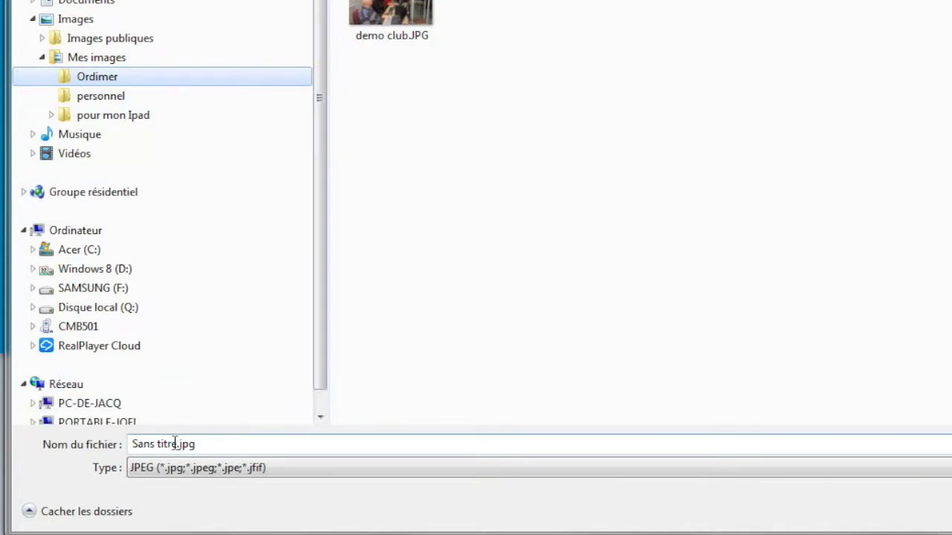
Step: Name the JPEG drawing "essai de fichier", save it in the Ordimer folder, and close Paint
{"action": "left_click", "coordinate": [175, 444]}
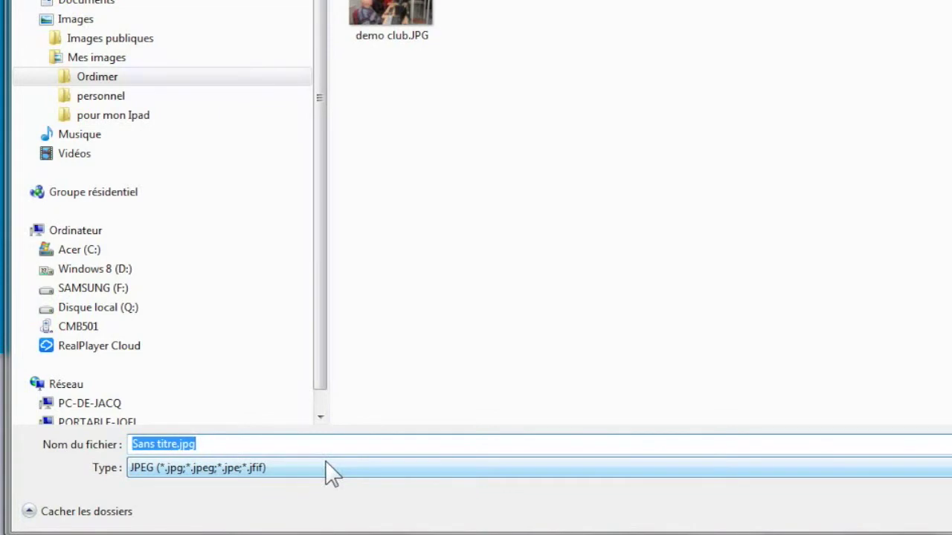
{"action": "type", "text": "essai de fichi"}
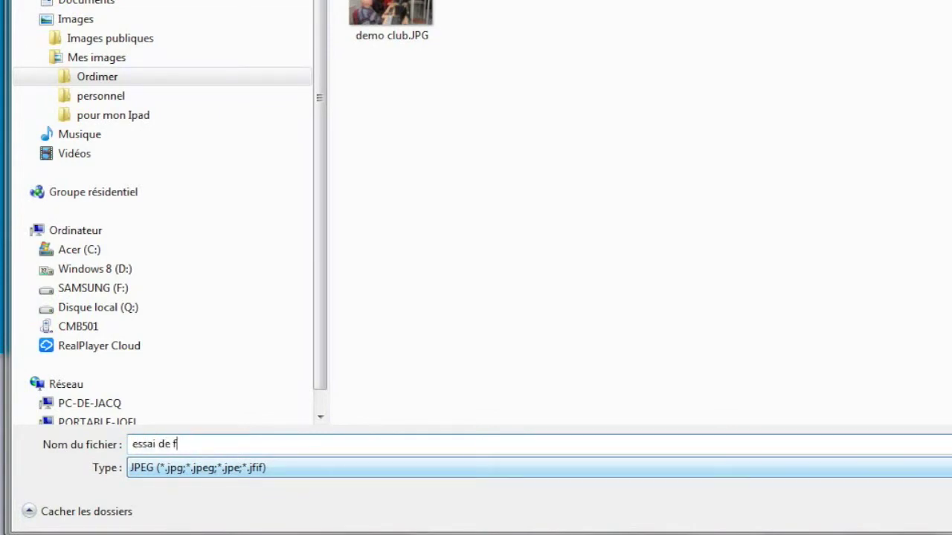
{"action": "type", "text": "er"}
{"action": "key", "text": "Return"}
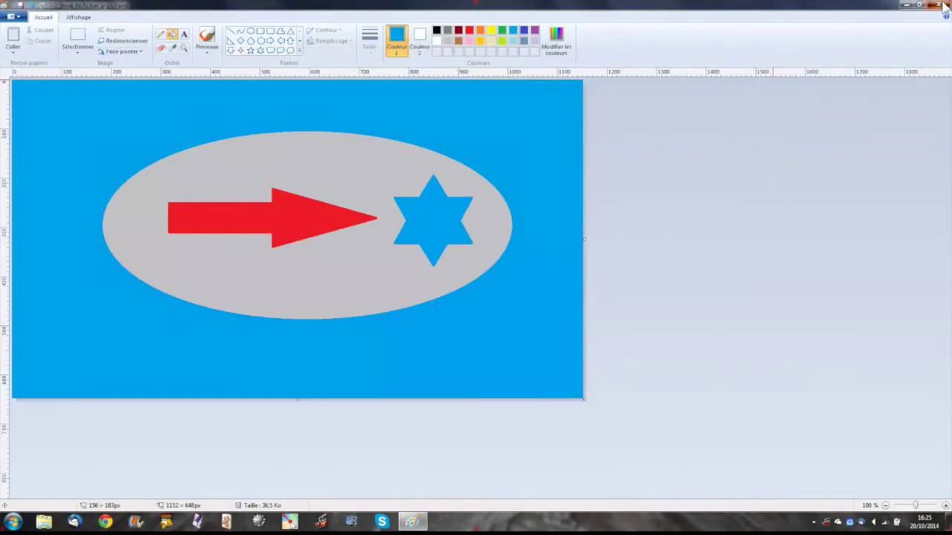
{"action": "left_click", "coordinate": [945, 7]}
Step: Switch to Windows Explorer, open the Ordimer folder under Images > Mes images, and select essai de fichier.jpg
{"action": "left_click", "coordinate": [43, 522]}
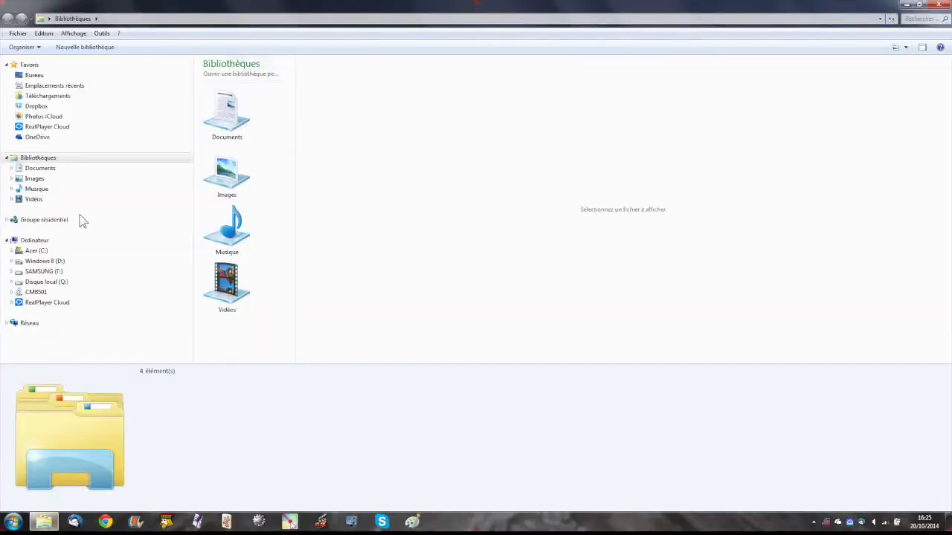
{"action": "left_click", "coordinate": [11, 180]}
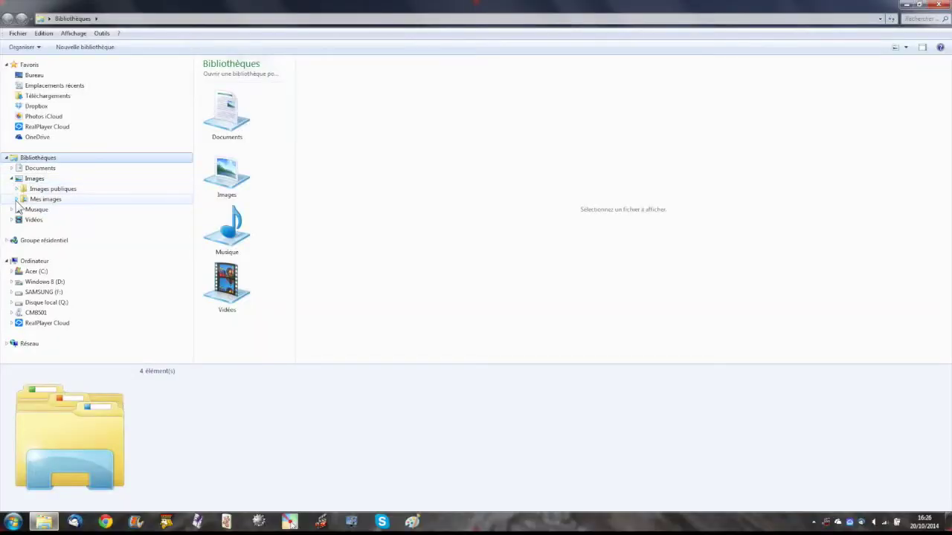
{"action": "left_click", "coordinate": [16, 199]}
{"action": "left_click", "coordinate": [45, 210]}
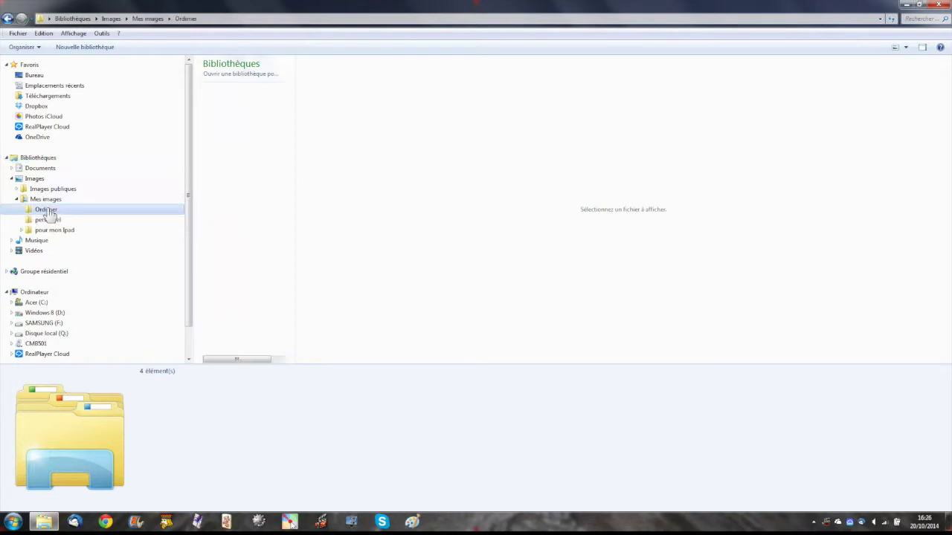
{"action": "left_click", "coordinate": [227, 206]}
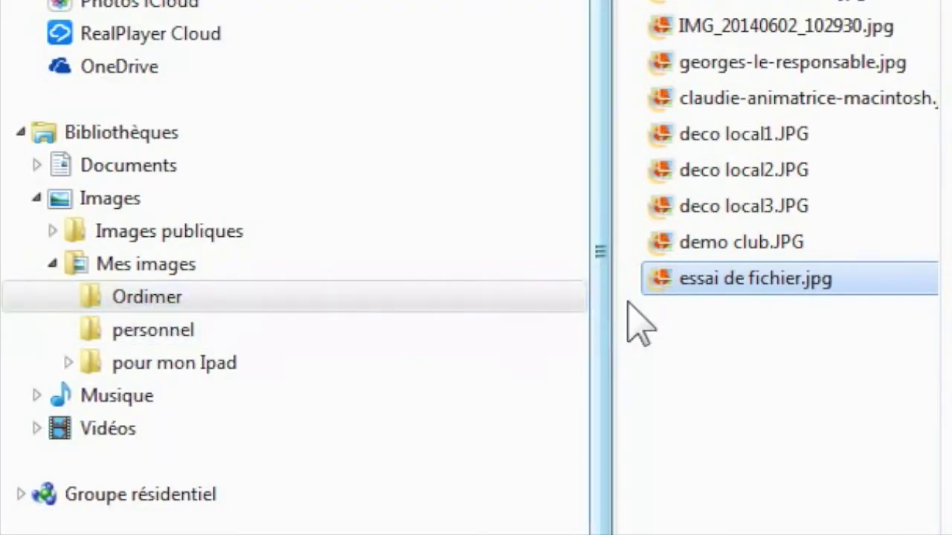
Step: Move essai de fichier.jpg from the Ordimer folder to the personnel folder and open personnel to check it
{"action": "mouse_move", "coordinate": [729, 290]}
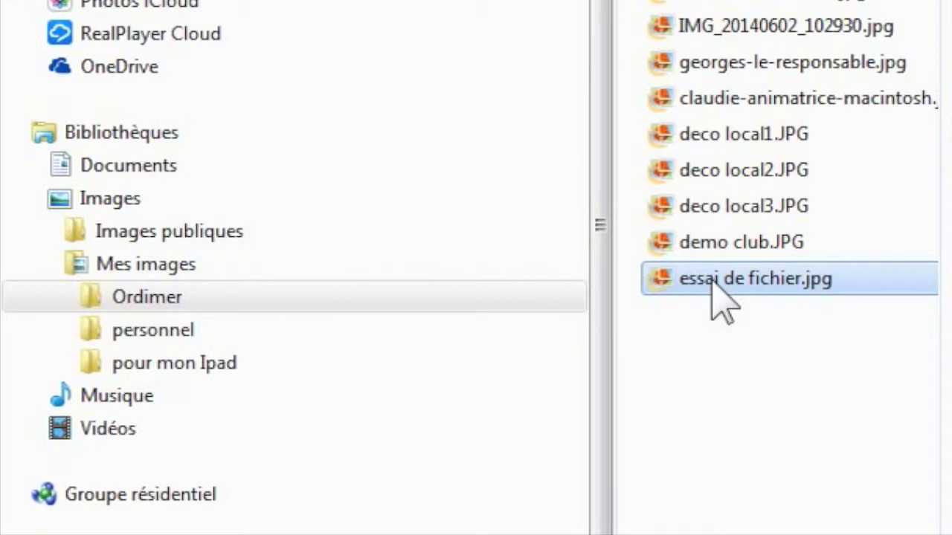
{"action": "left_click_drag", "start_coordinate": [711, 283], "coordinate": [182, 331]}
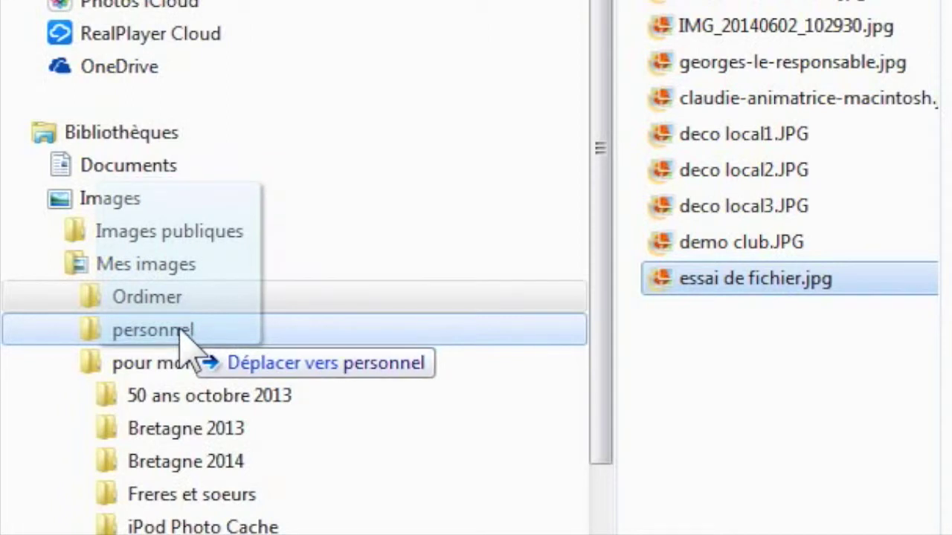
{"action": "left_click_drag", "start_coordinate": [180, 330], "coordinate": [183, 329]}
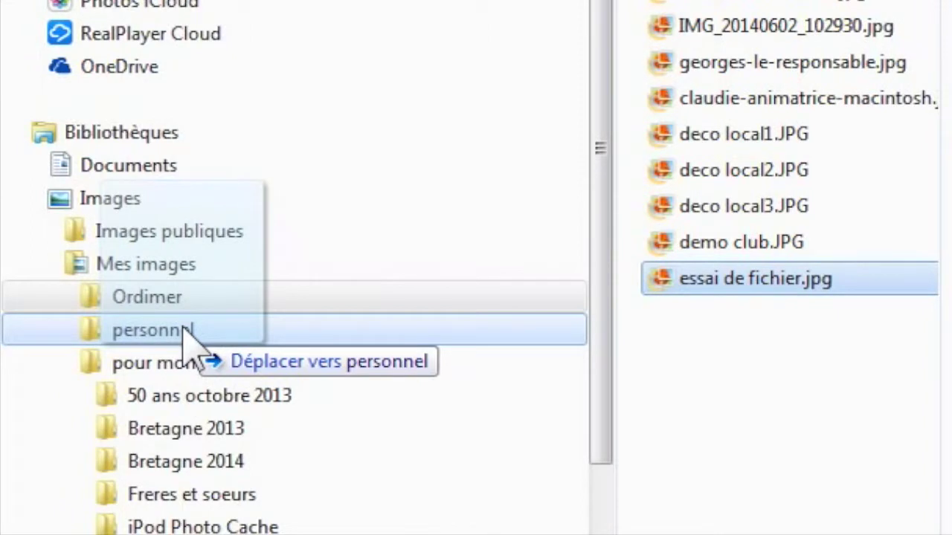
{"action": "left_click_drag", "start_coordinate": [183, 333], "coordinate": [187, 336]}
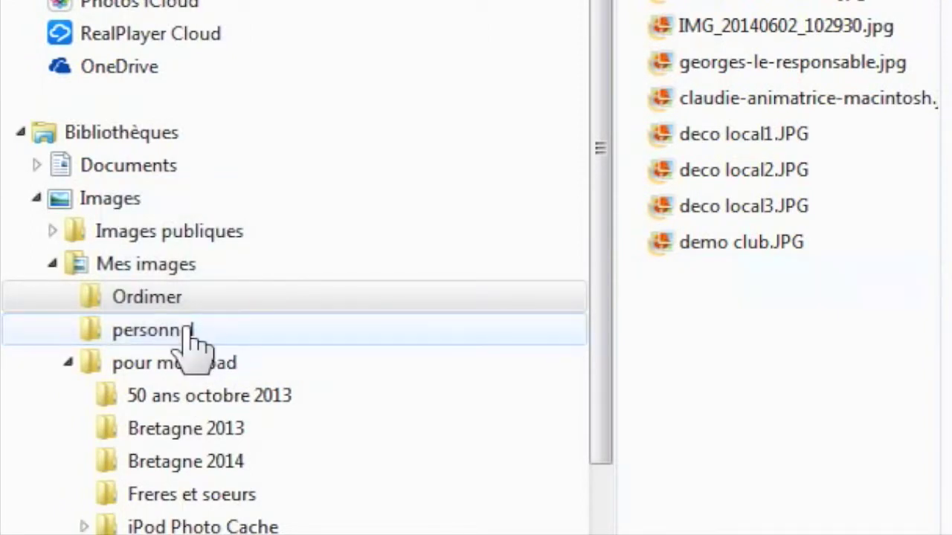
{"action": "left_click", "coordinate": [156, 335]}
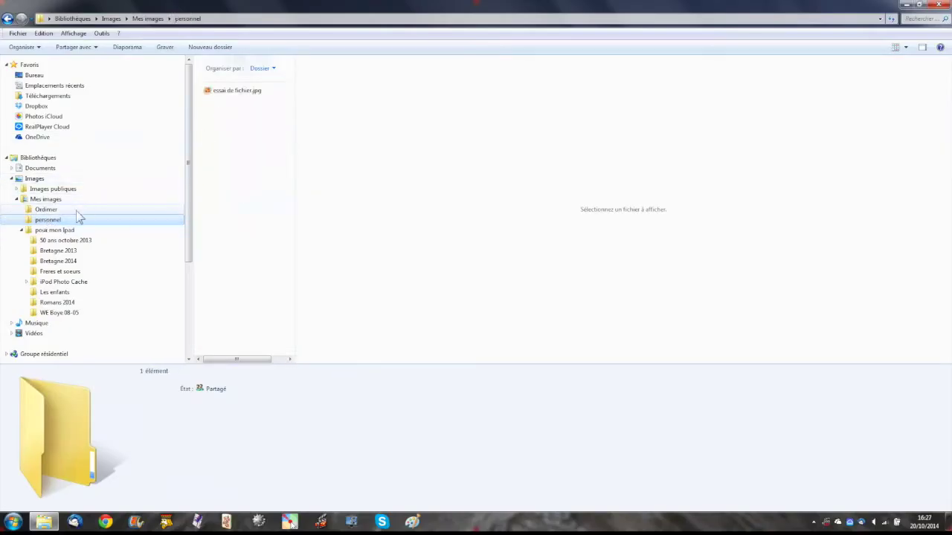
Step: Return to the Ordimer folder, undo the file move, and check both the personnel and Ordimer folders
{"action": "left_click", "coordinate": [46, 210]}
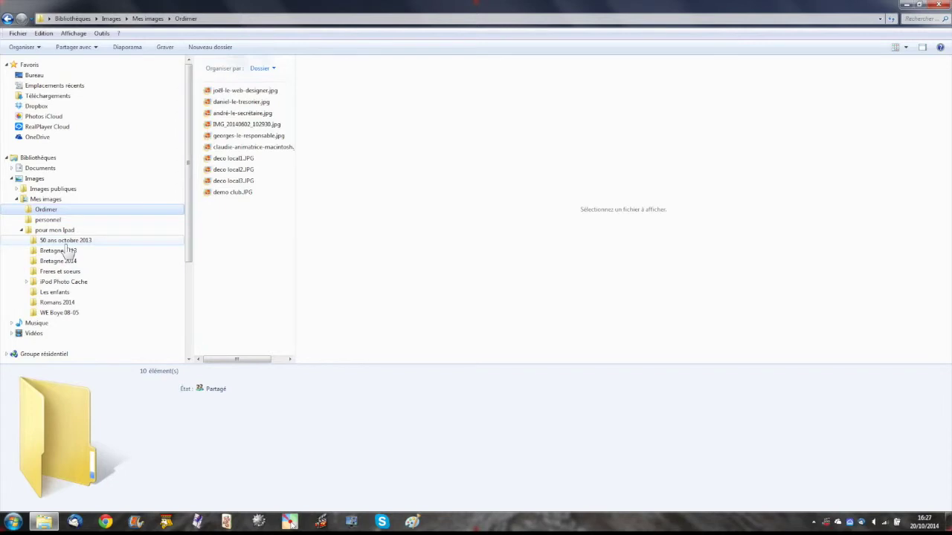
{"action": "key", "text": "ctrl+z"}
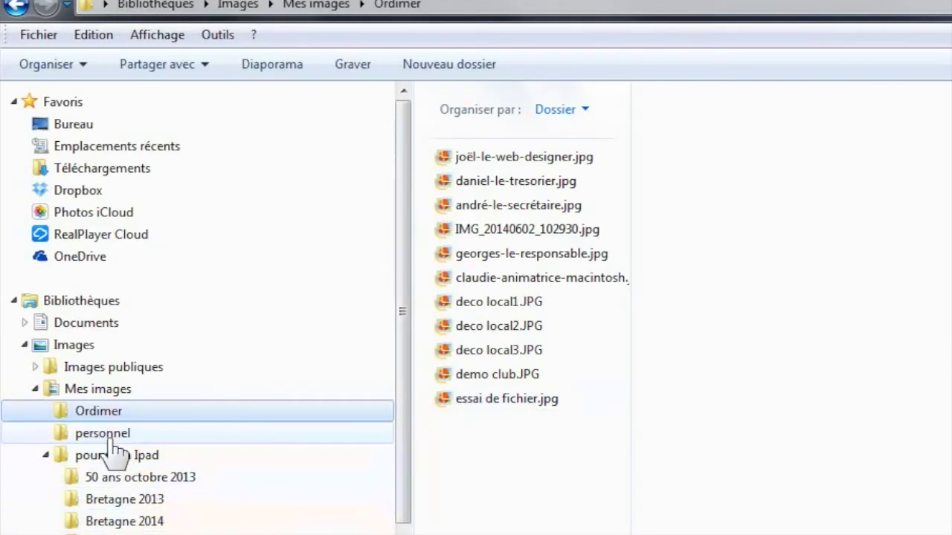
{"action": "left_click", "coordinate": [112, 437]}
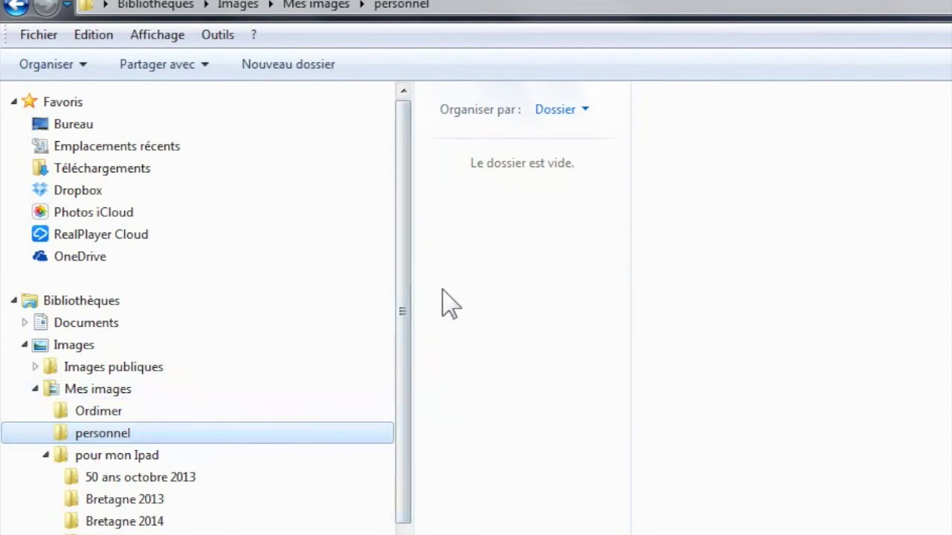
{"action": "left_click", "coordinate": [112, 412]}
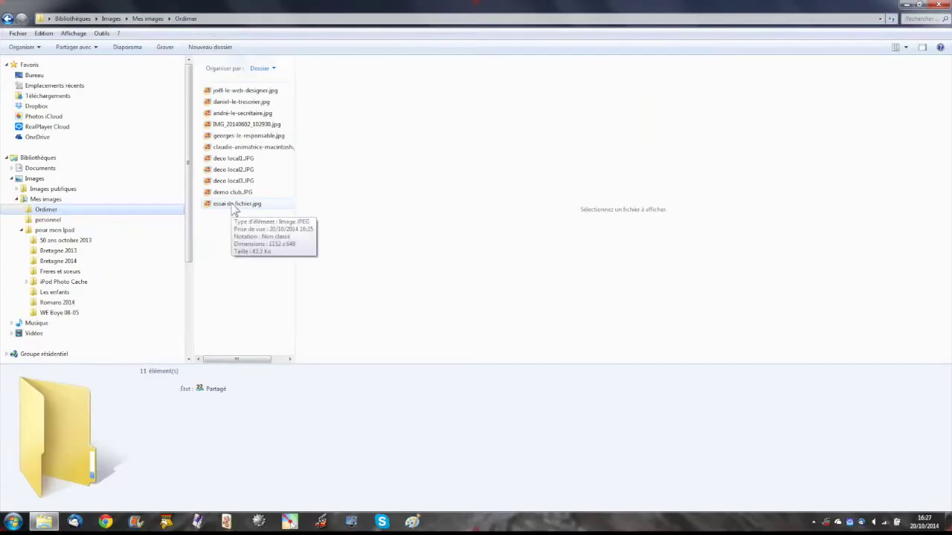
Step: Select essai de fichier.jpg in Ordimer, move it to the personnel folder again, and open that folder
{"action": "left_click", "coordinate": [500, 406]}
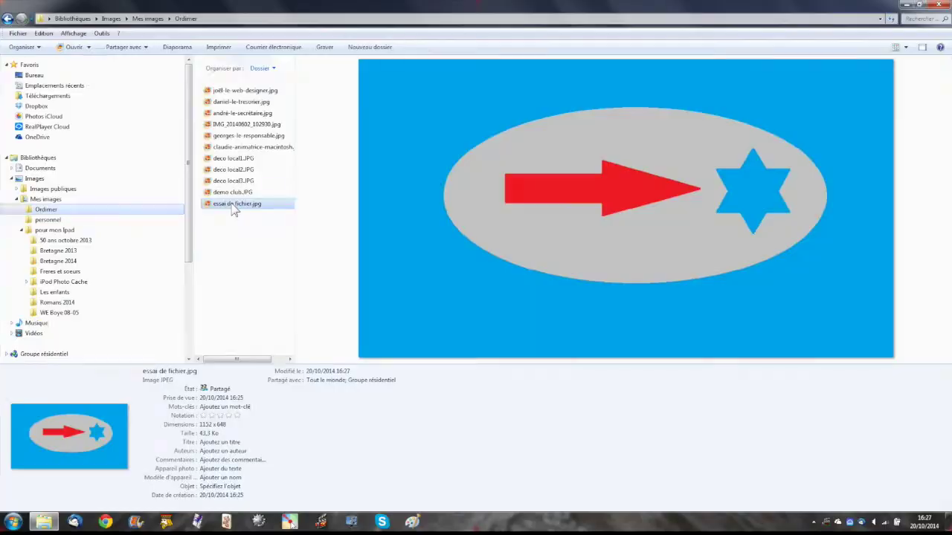
{"action": "left_click_drag", "start_coordinate": [233, 210], "coordinate": [166, 229]}
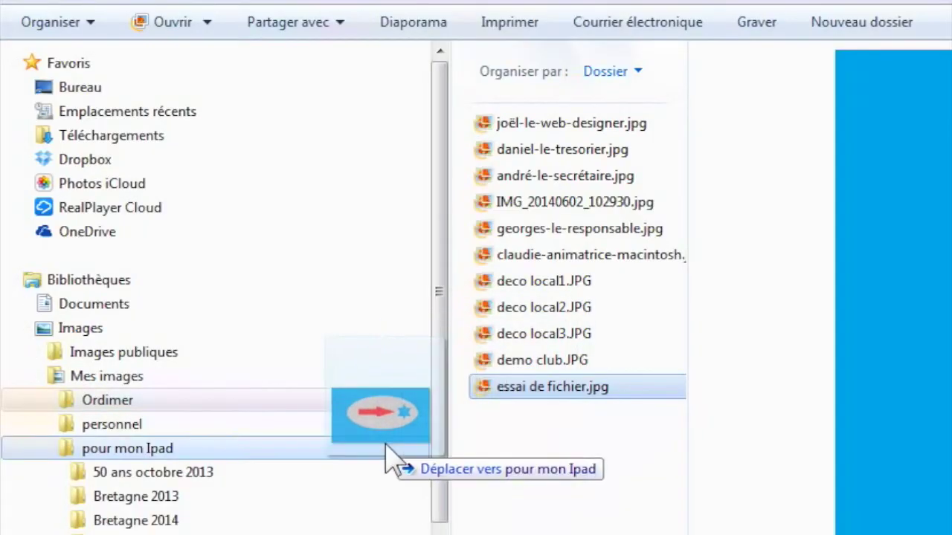
{"action": "left_click_drag", "start_coordinate": [386, 446], "coordinate": [179, 434]}
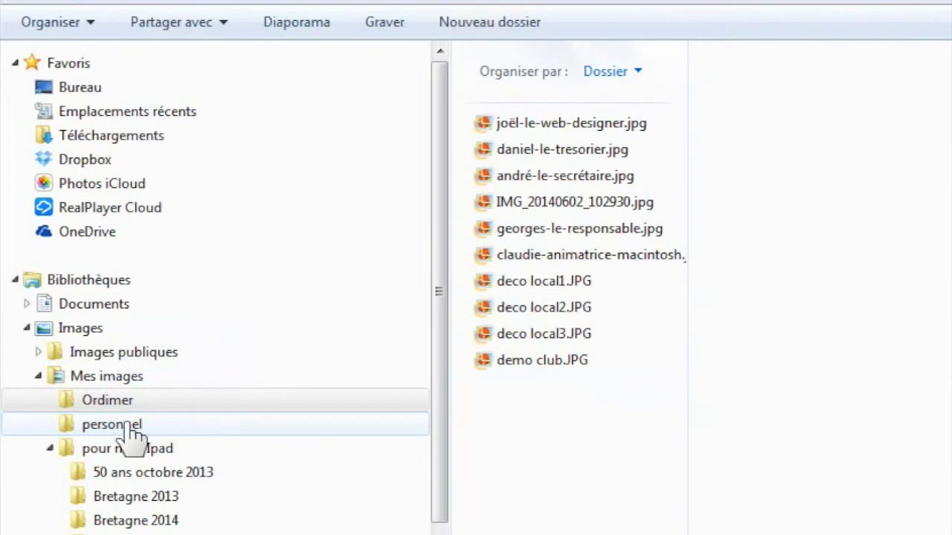
{"action": "left_click", "coordinate": [140, 426]}
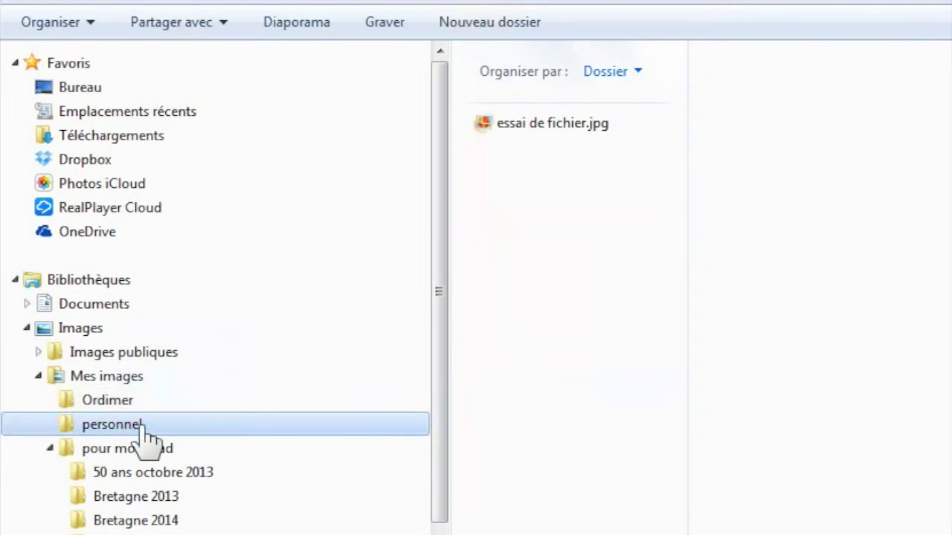
Step: Undo the second move of essai de fichier.jpg and go back to the Ordimer folder
{"action": "key", "text": "ctrl+z"}
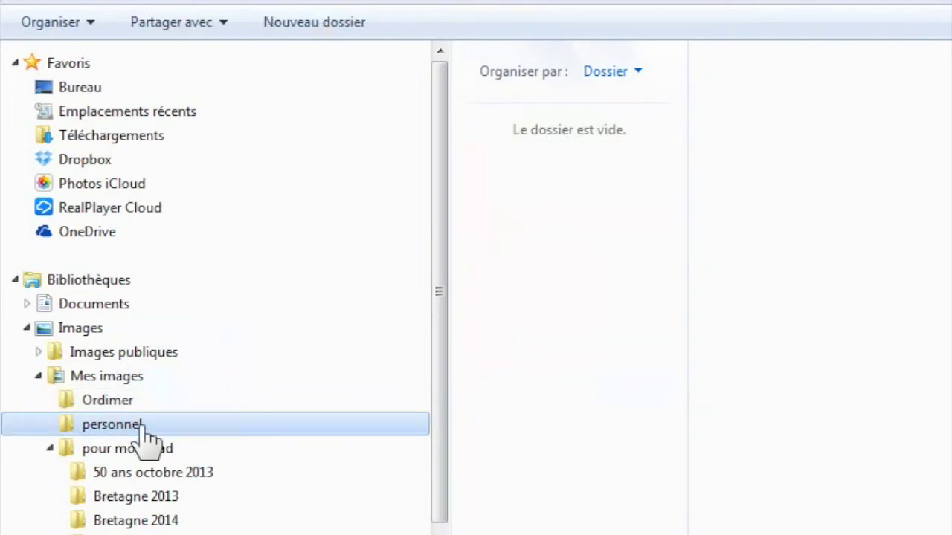
{"action": "left_click", "coordinate": [120, 409]}
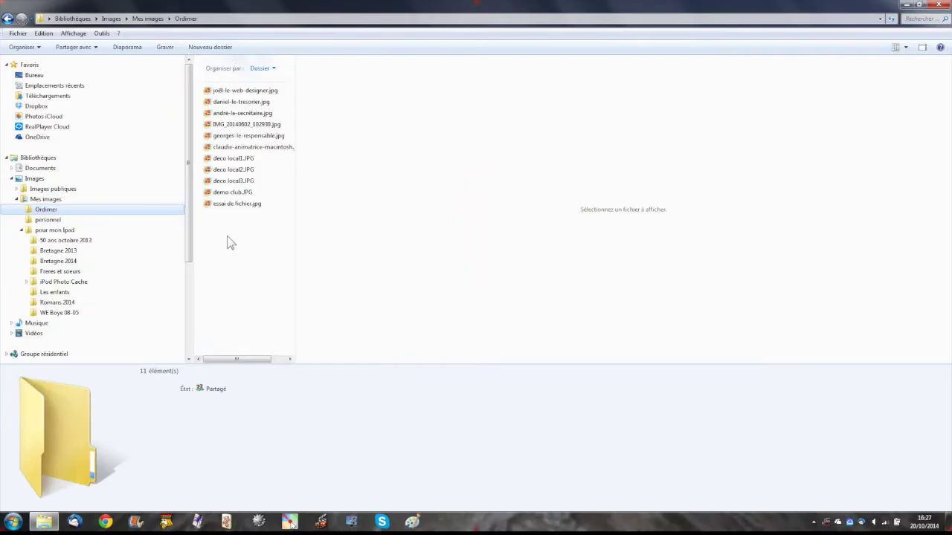
{"action": "mouse_move", "coordinate": [223, 209]}
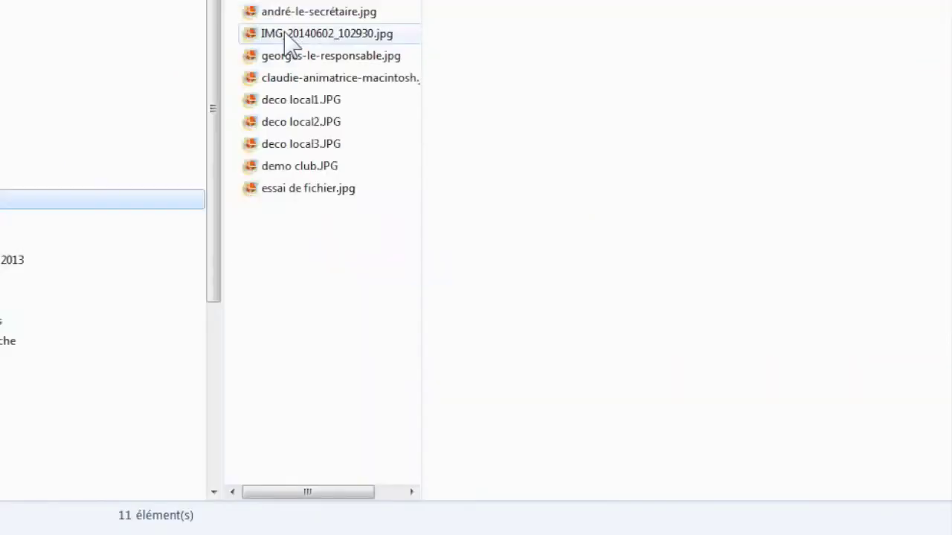
Step: Rename IMG_20140602_102930.jpg in the Ordimer folder as iris, keeping the .jpg extension
{"action": "mouse_move", "coordinate": [287, 36]}
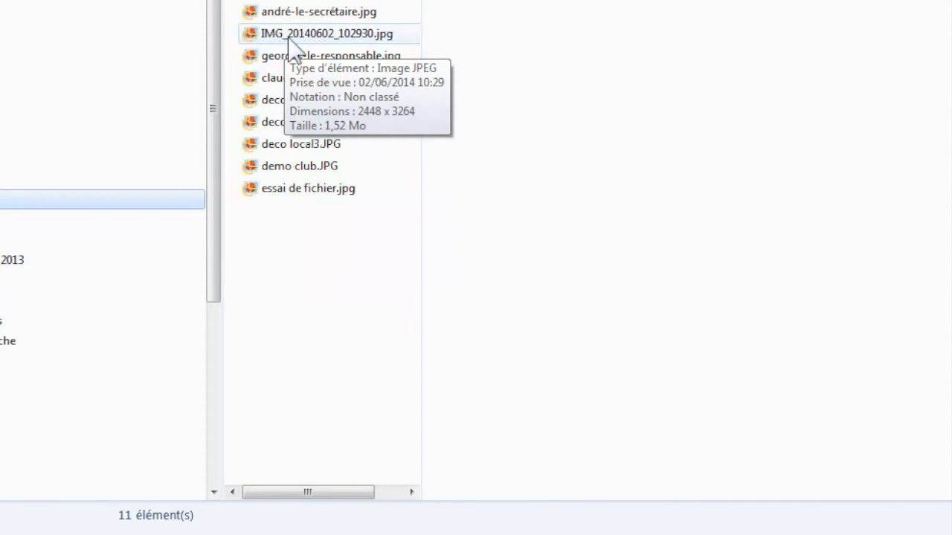
{"action": "left_click", "coordinate": [288, 39]}
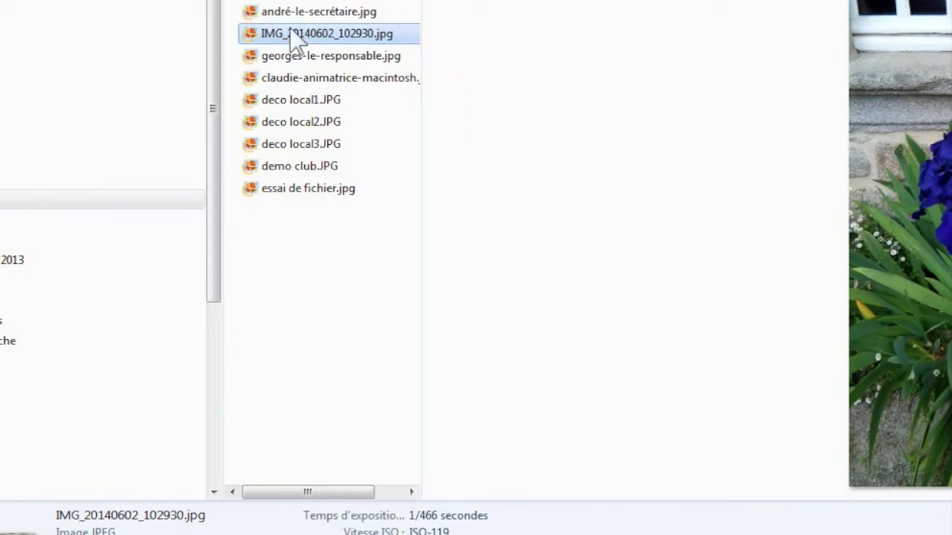
{"action": "mouse_move", "coordinate": [289, 34]}
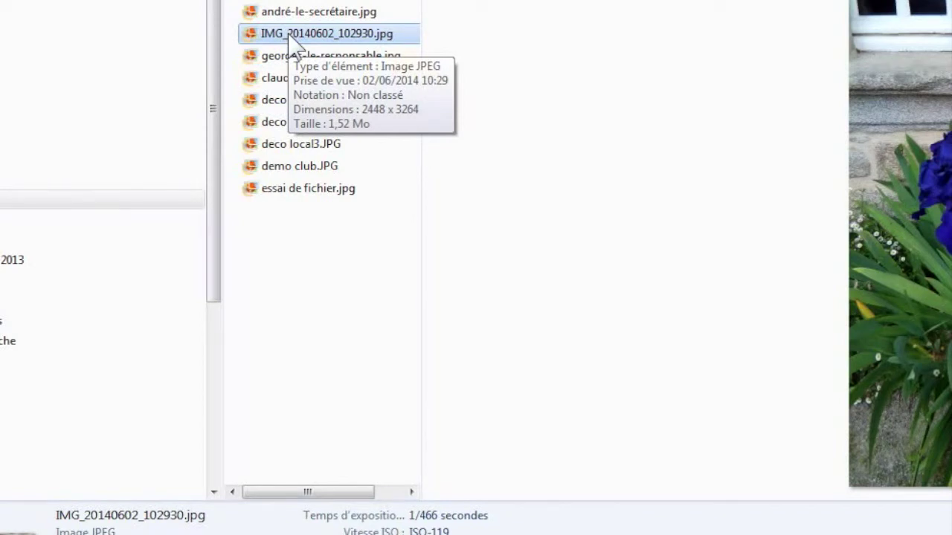
{"action": "right_click", "coordinate": [291, 36]}
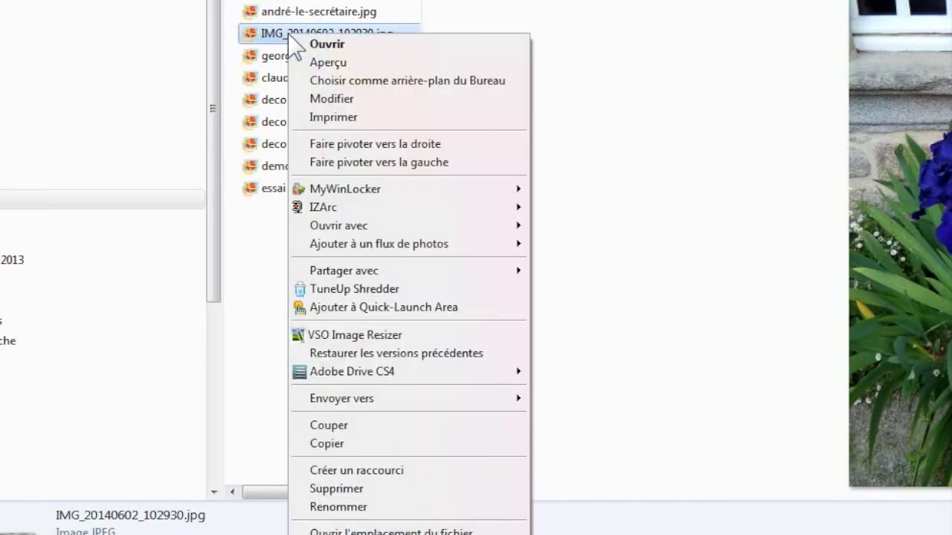
{"action": "left_click", "coordinate": [339, 507]}
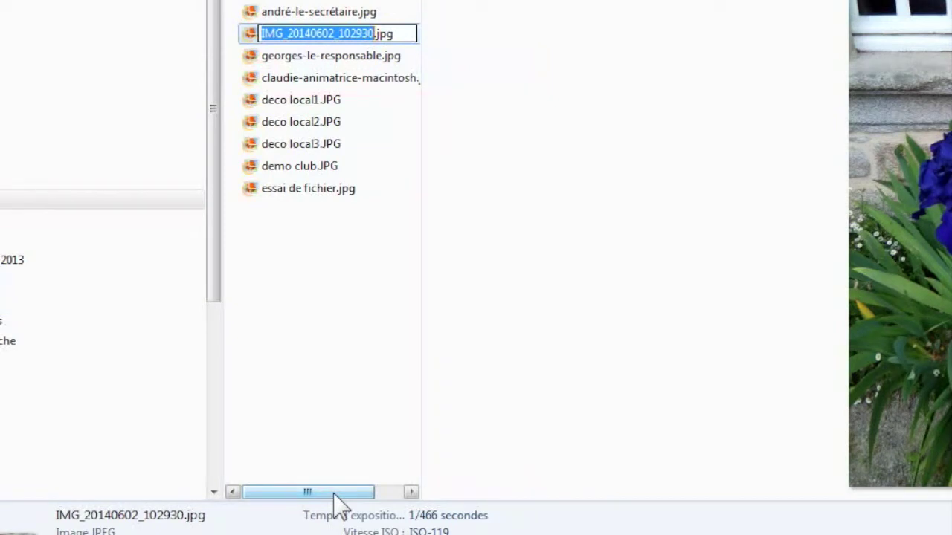
{"action": "key", "text": "BackSpace"}
{"action": "type", "text": "iris"}
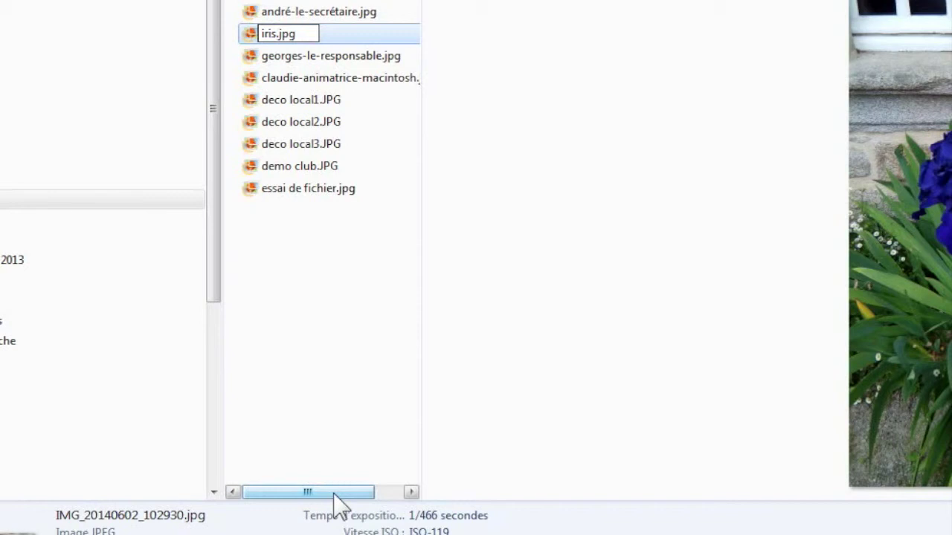
{"action": "key", "text": "Return"}
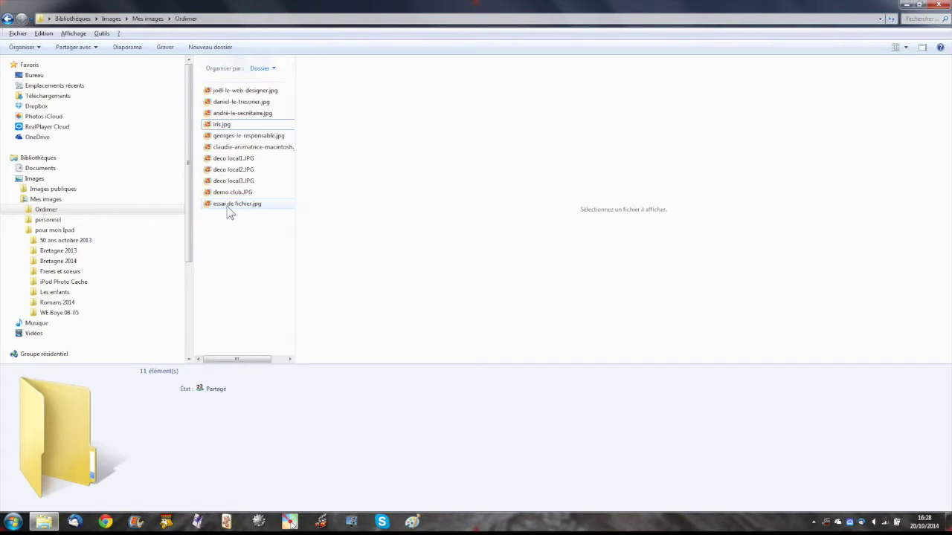
Step: Delete essai de fichier.jpg from the Ordimer folder, sending it to the Recycle Bin
{"action": "mouse_move", "coordinate": [227, 213]}
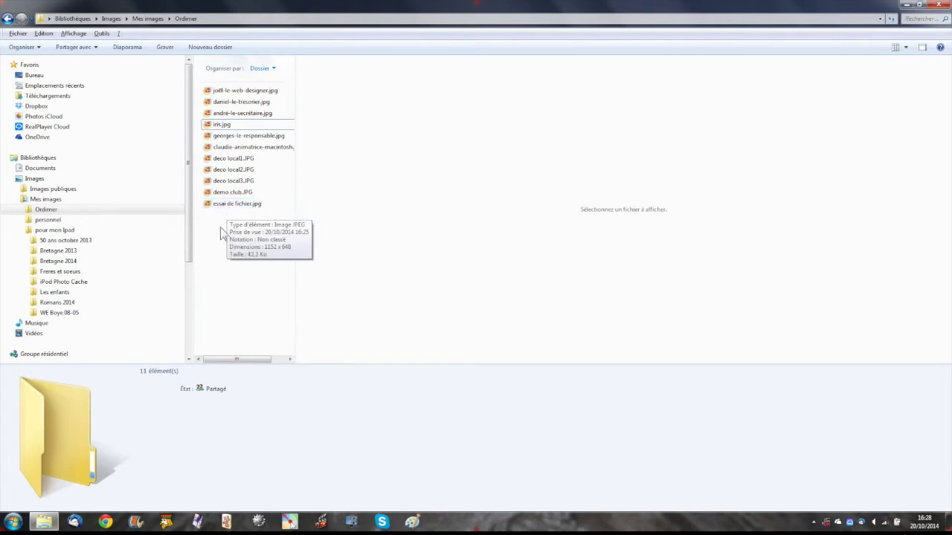
{"action": "left_click", "coordinate": [228, 207]}
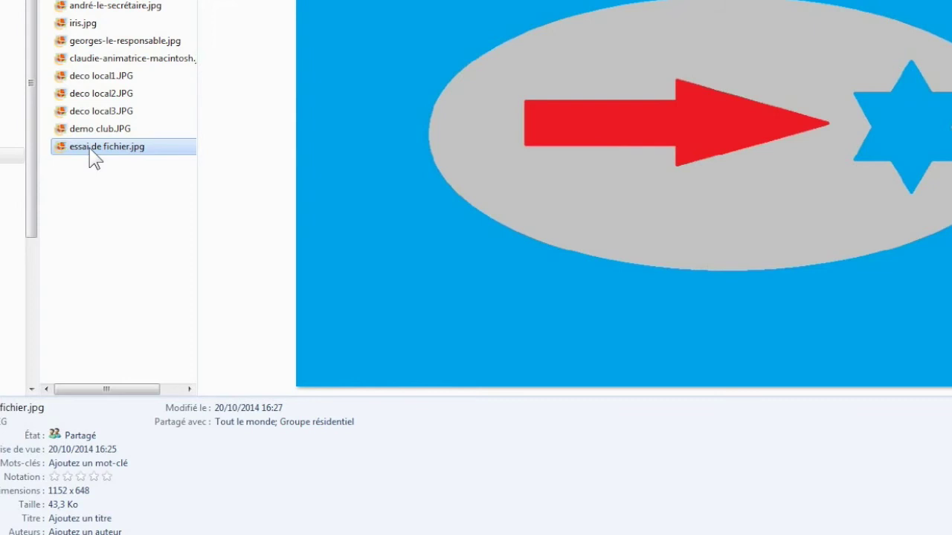
{"action": "right_click", "coordinate": [89, 148]}
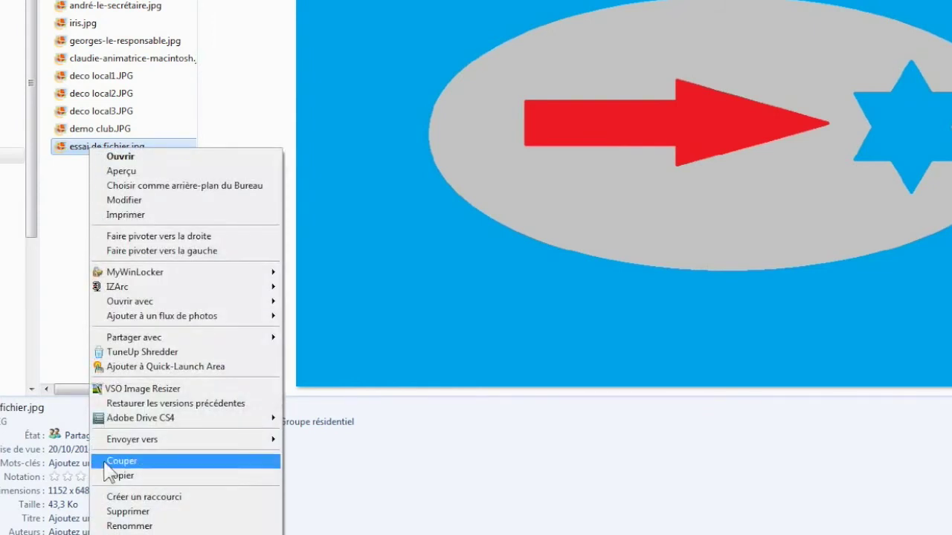
{"action": "left_click", "coordinate": [131, 512]}
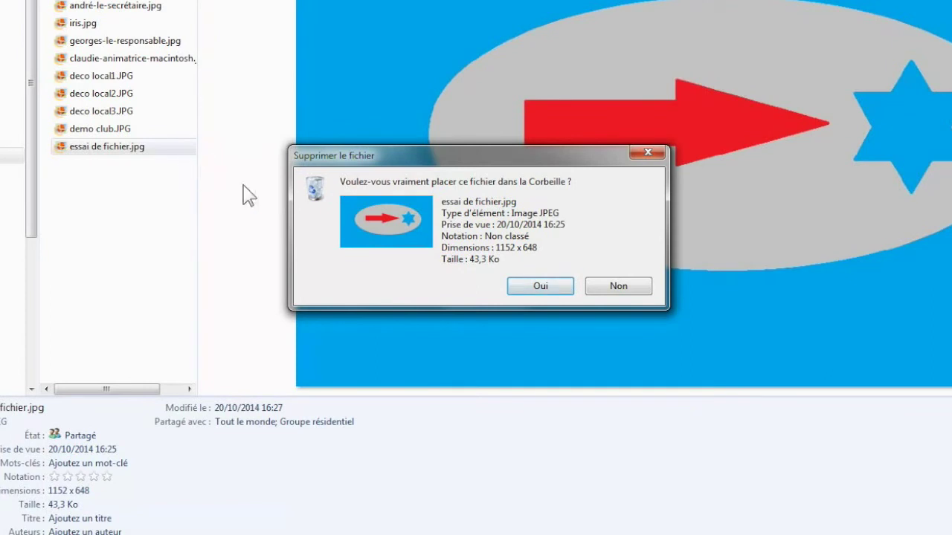
{"action": "left_click", "coordinate": [541, 292]}
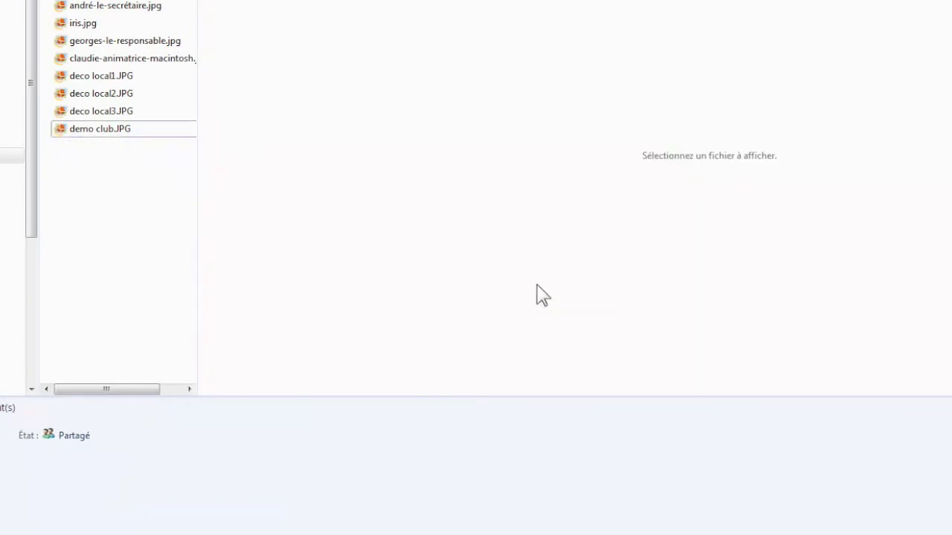